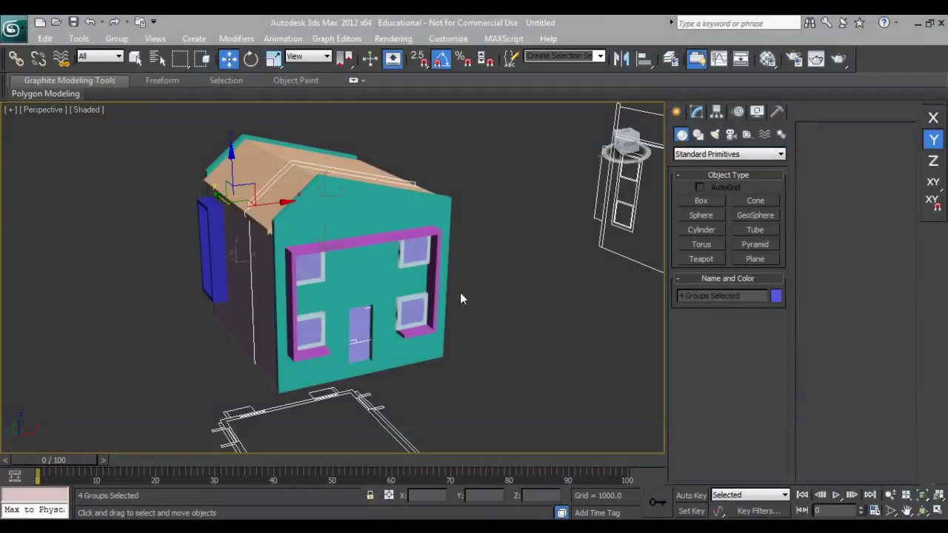
Switch the Create panel's object type from Standard Primitives to Doors.
alt+middle_drag(439, 334, 435, 336)
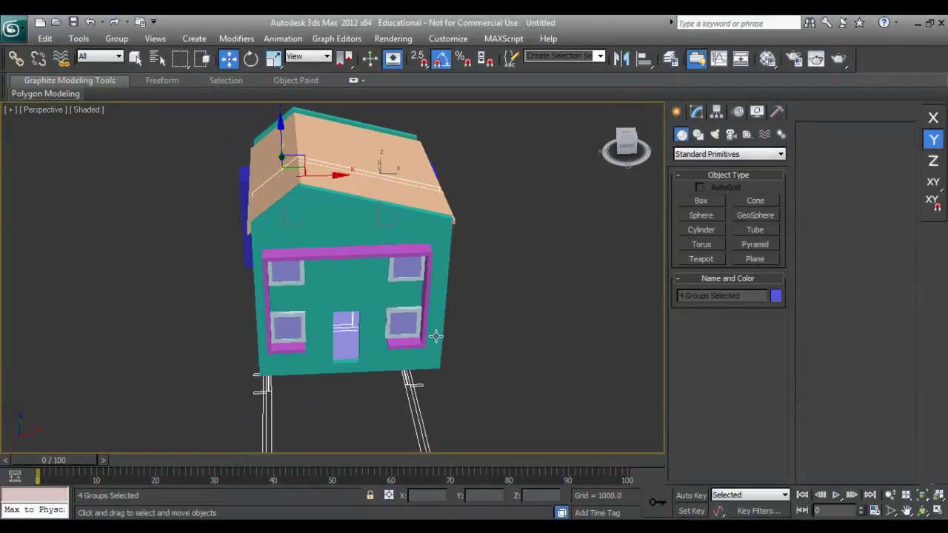
click(711, 157)
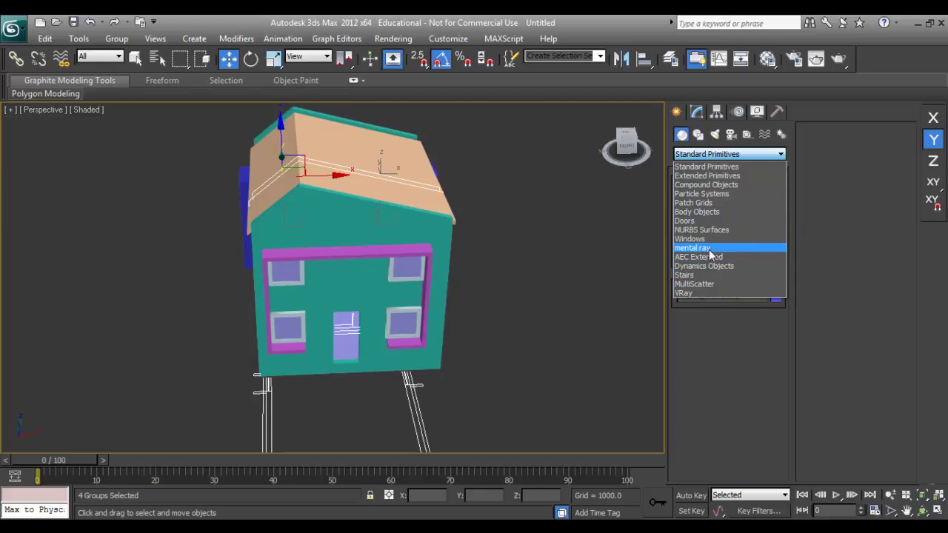
click(698, 221)
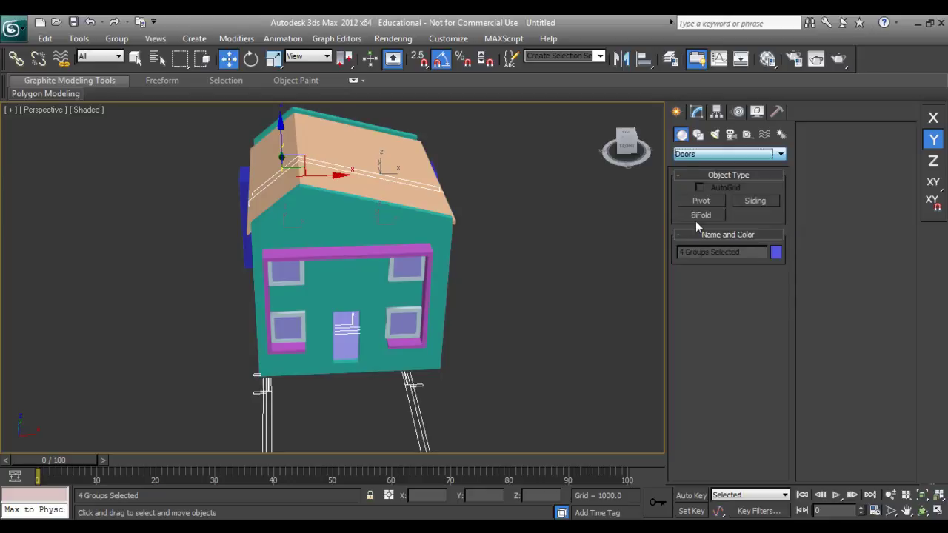
Arm the Pivot door tool and frame the house in a wireframe Top view.
click(701, 200)
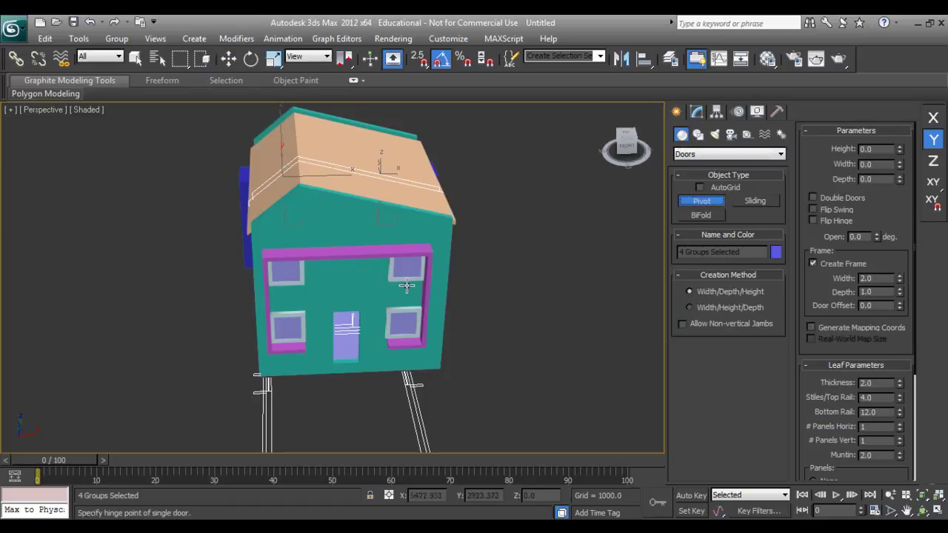
key(t)
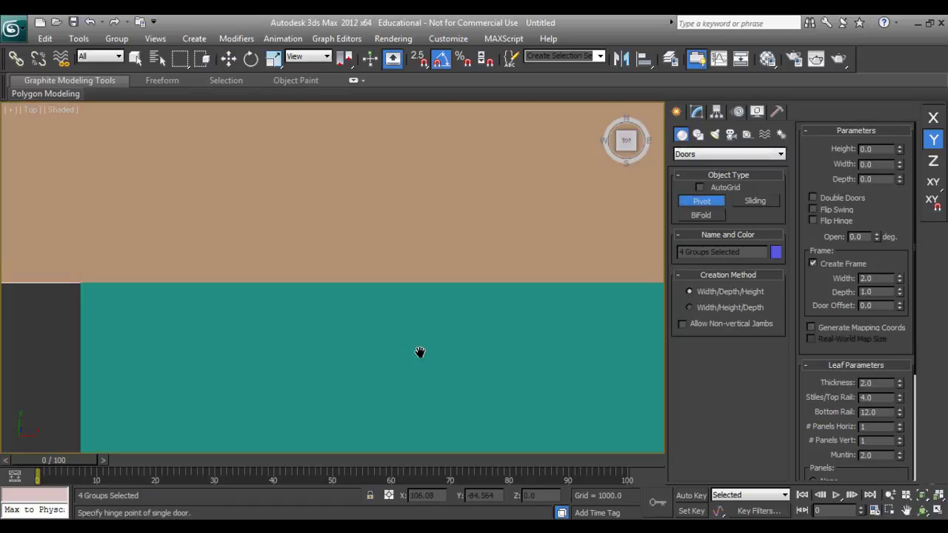
scroll(419, 353, down, 2)
scroll(271, 311, down, 2)
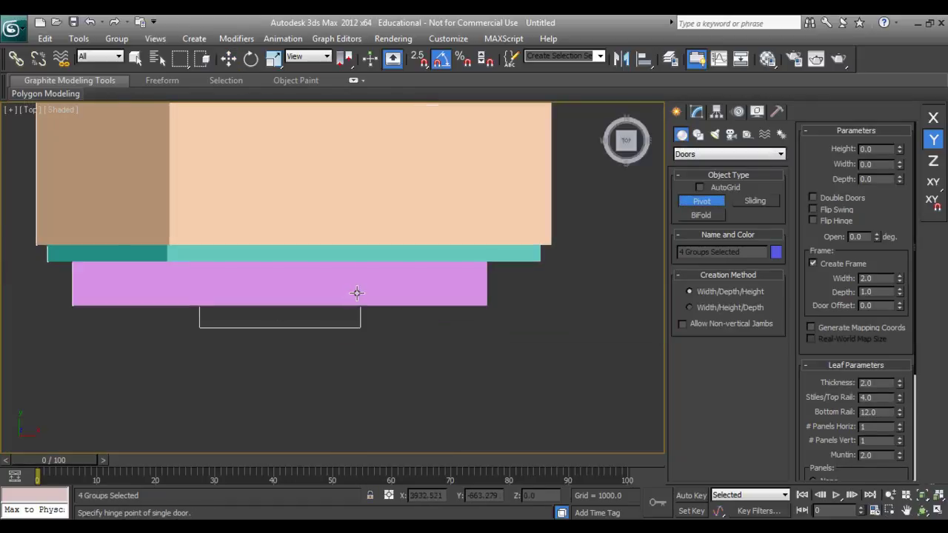
scroll(461, 290, down, 1)
middle_drag(462, 289, 272, 283)
scroll(252, 308, down, 2)
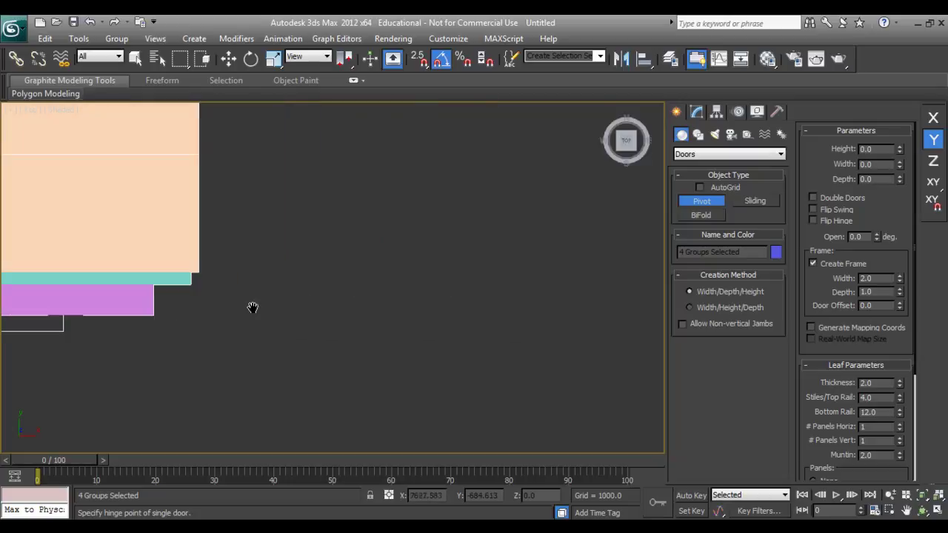
scroll(294, 325, up, 1)
mouse_move(269, 327)
middle_down()
mouse_move(304, 317)
mouse_move(313, 332)
mouse_move(304, 328)
middle_up()
scroll(309, 309, down, 2)
key(F3)
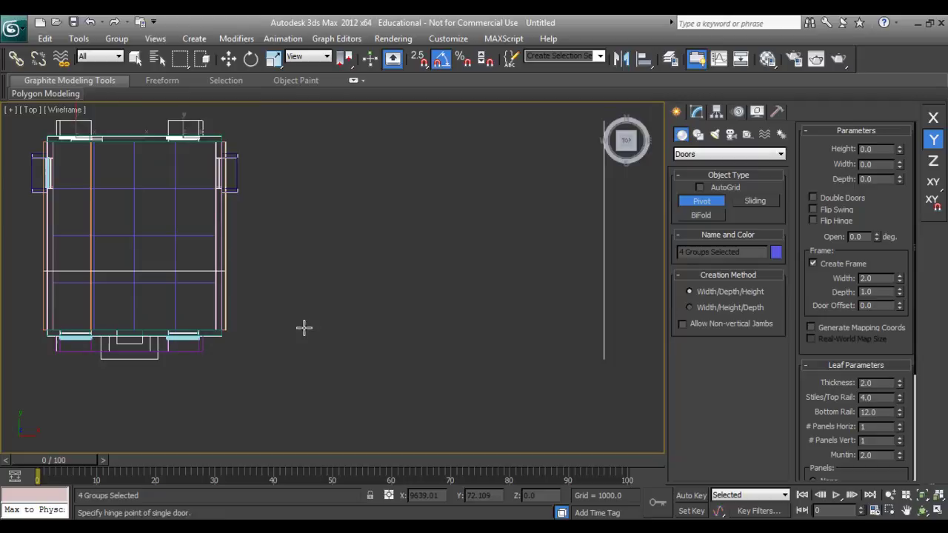
Draw PivotDoor001 beside the house by setting its width, depth and height.
mouse_move(305, 326)
mouse_down()
mouse_move(438, 345)
mouse_move(473, 326)
mouse_move(371, 327)
mouse_up()
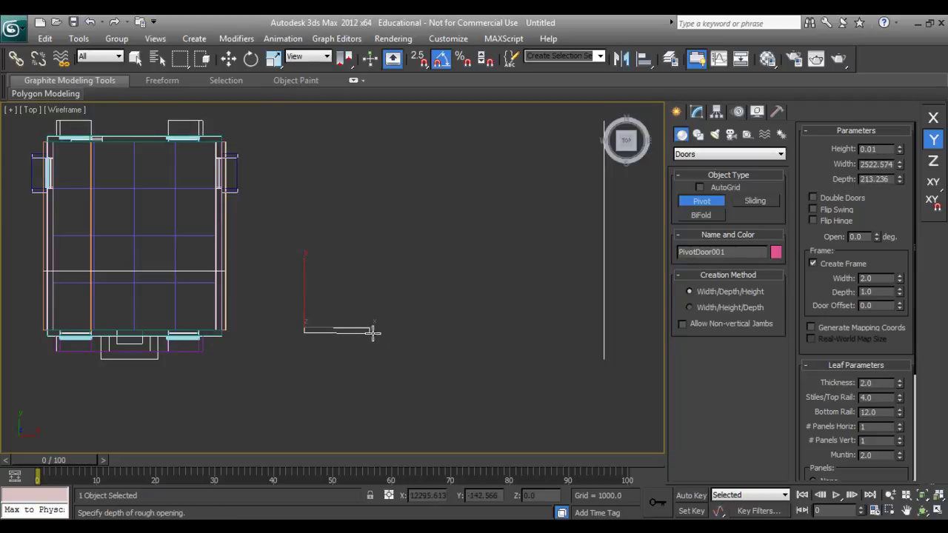
click(370, 332)
scroll(371, 244, up, 2)
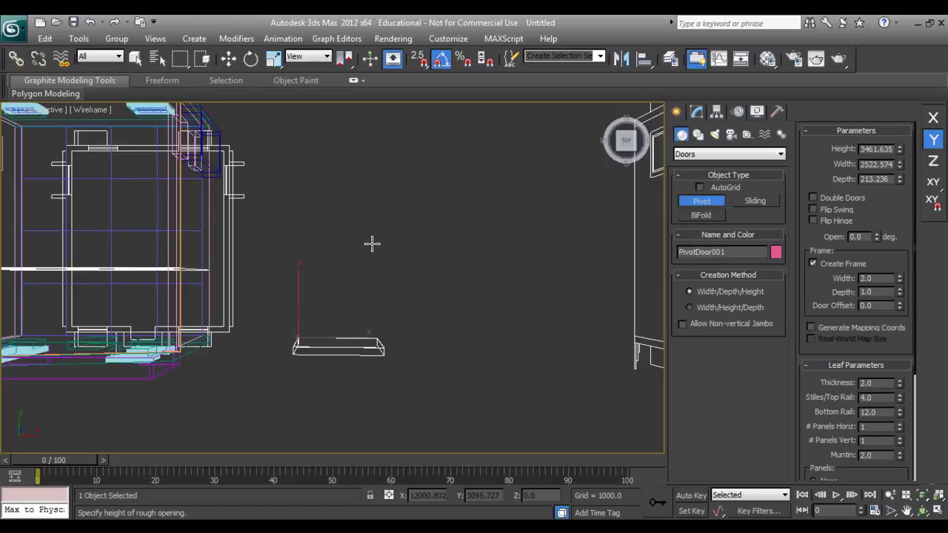
click(373, 243)
key(p)
mouse_move(396, 363)
alt+middle_down()
mouse_move(402, 355)
mouse_move(360, 313)
mouse_move(372, 343)
alt+middle_up()
scroll(360, 313, up, 3)
Set the pivot door's Open value to 24.5 in the Modify panel.
click(696, 111)
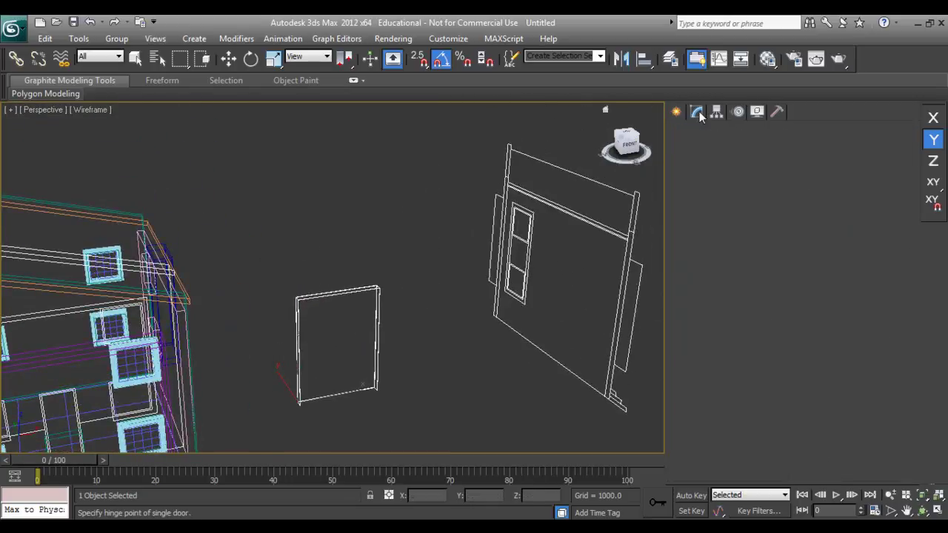
drag(746, 418, 750, 385)
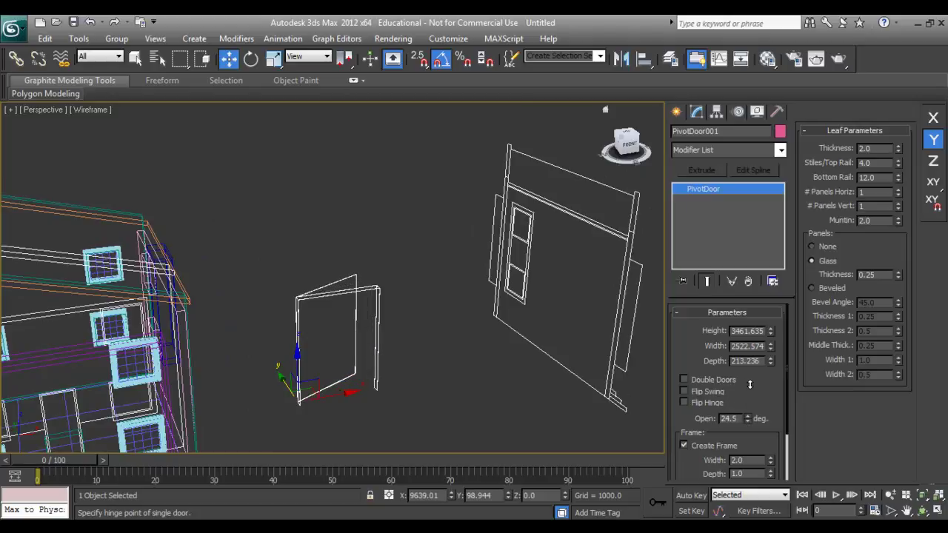
scroll(339, 381, up, 3)
middle_drag(351, 347, 355, 340)
key(F3)
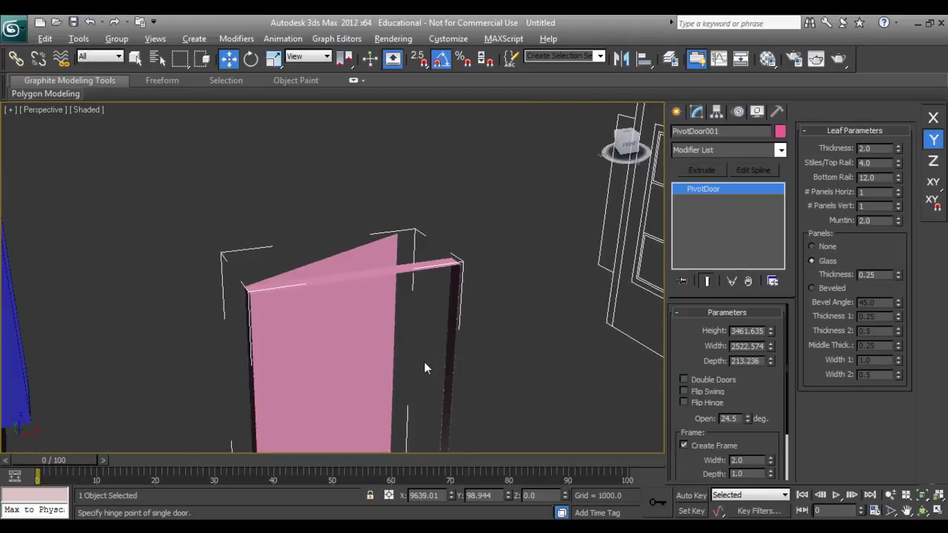
alt+middle_drag(424, 362, 400, 341)
alt+middle_drag(455, 370, 482, 366)
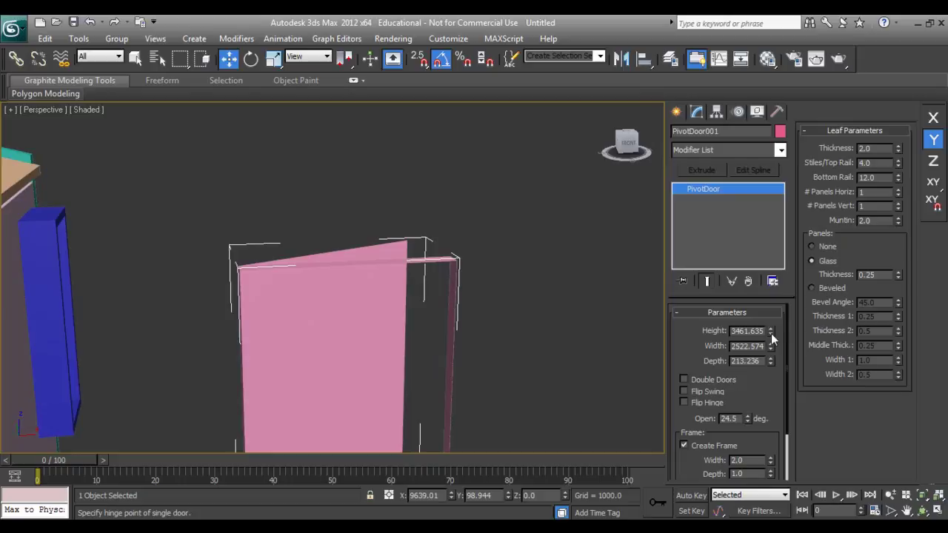
Give the door frame a width of 92.405 and depth of 9.056.
drag(770, 333, 762, 320)
drag(770, 361, 762, 314)
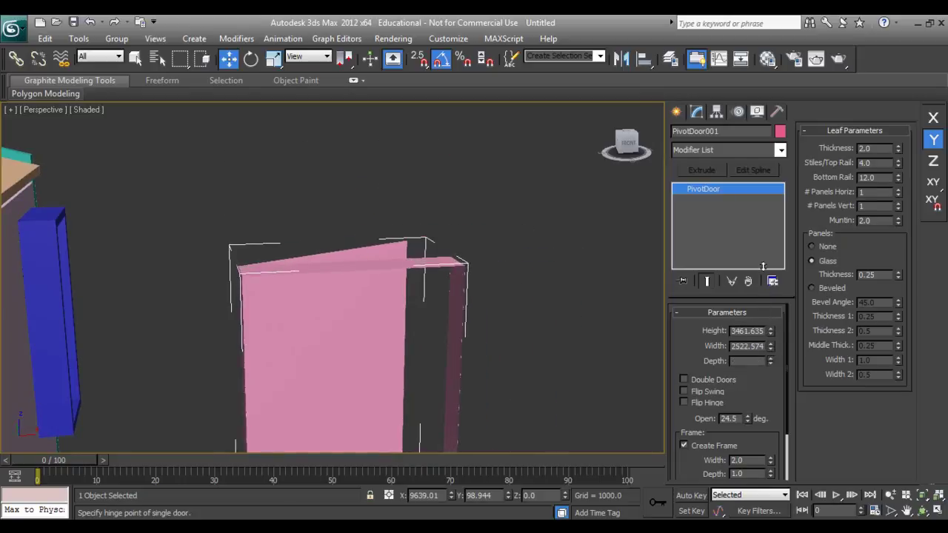
scroll(756, 396, down, 1)
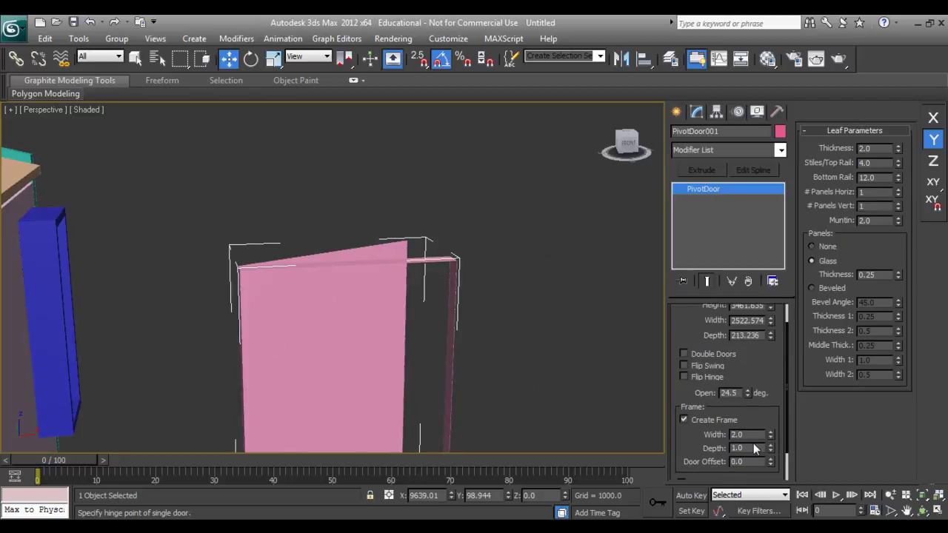
click(747, 434)
text(6)
mouse_move(769, 437)
mouse_down()
mouse_move(809, 310)
mouse_move(792, 463)
mouse_move(774, 494)
mouse_up()
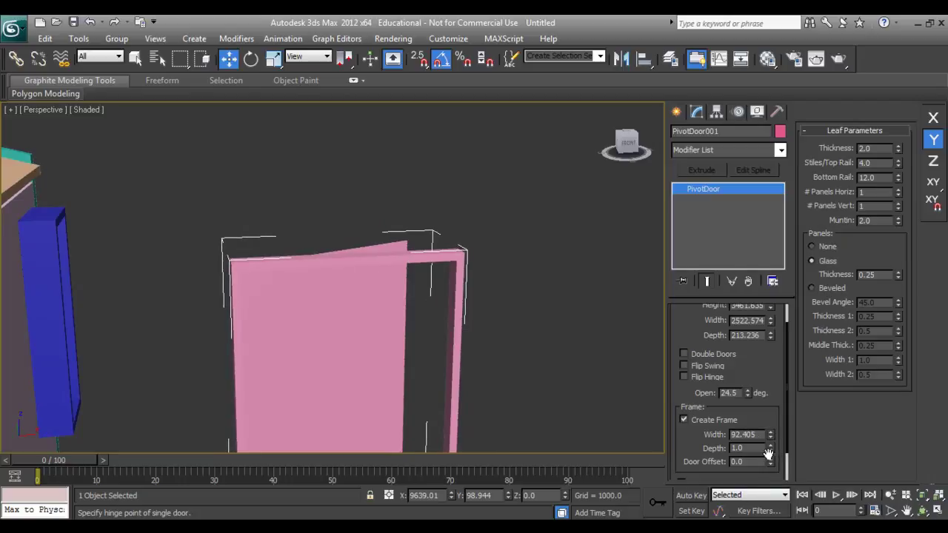
mouse_move(768, 453)
mouse_down()
mouse_move(778, 428)
mouse_move(768, 117)
mouse_up()
Slide the door along X up against the house.
scroll(371, 322, down, 2)
scroll(370, 322, down, 2)
scroll(414, 370, down, 2)
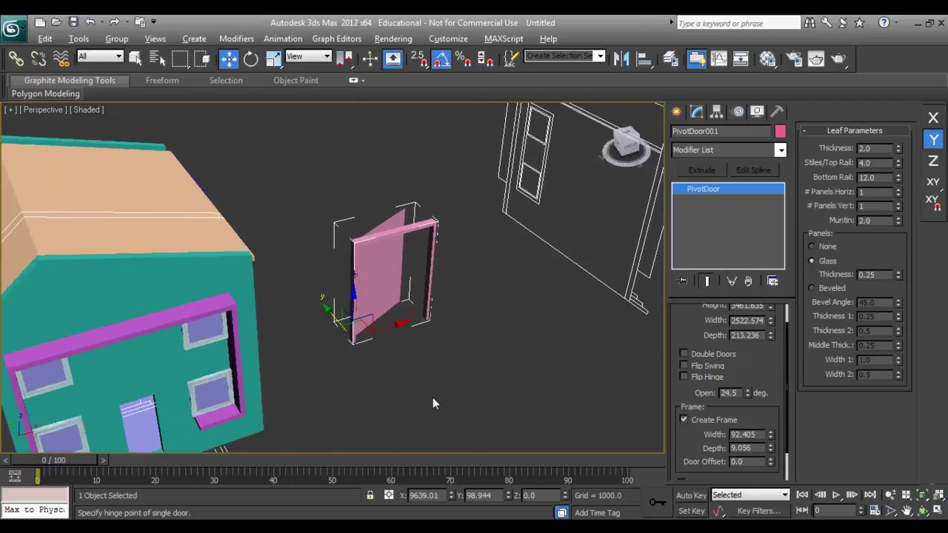
scroll(411, 358, down, 3)
alt+middle_drag(391, 297, 402, 352)
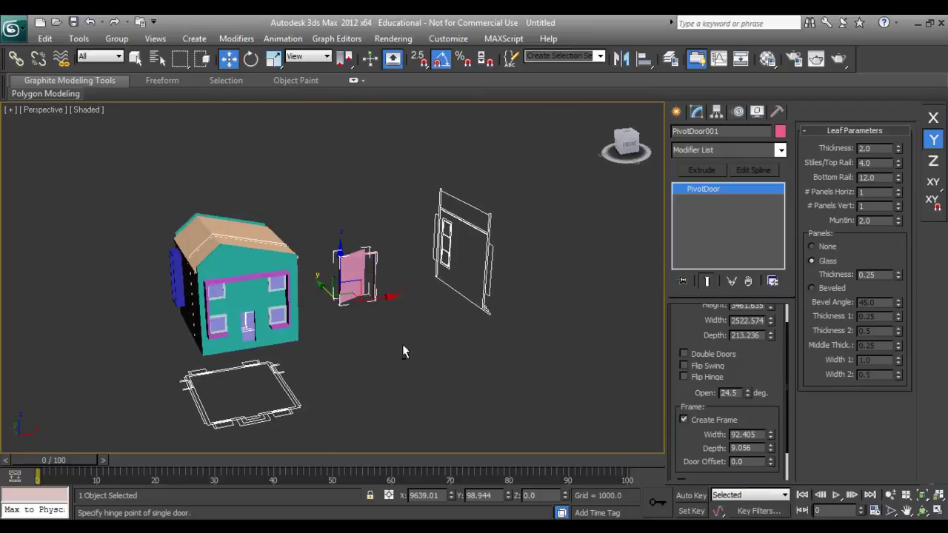
mouse_move(391, 298)
mouse_down()
mouse_move(296, 325)
mouse_move(361, 330)
mouse_up()
In a wireframe Top view, move the door into the house wall opening.
key(t)
scroll(358, 332, down, 3)
scroll(360, 335, down, 5)
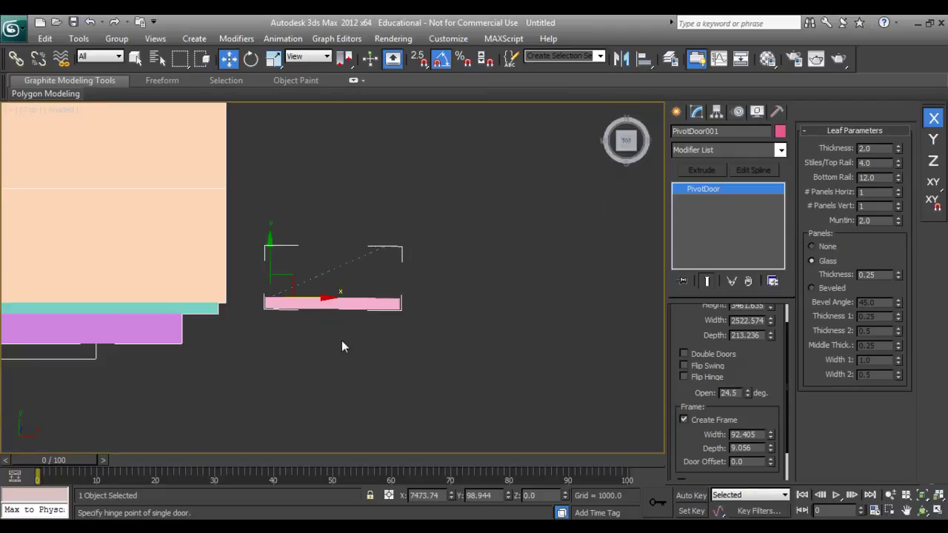
middle_drag(341, 340, 364, 356)
key(F3)
scroll(366, 342, up, 3)
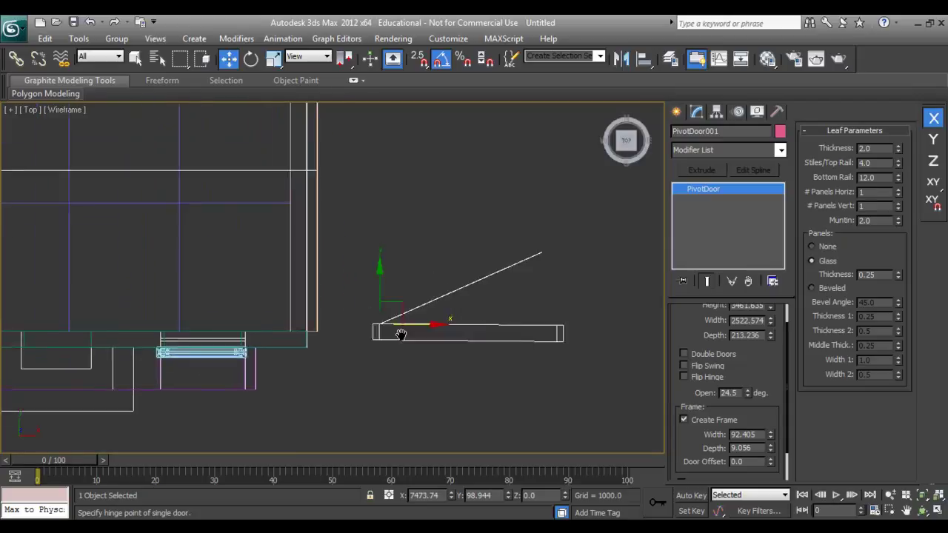
scroll(438, 290, up, 1)
mouse_move(437, 290)
mouse_down()
mouse_move(359, 321)
mouse_move(122, 313)
mouse_up()
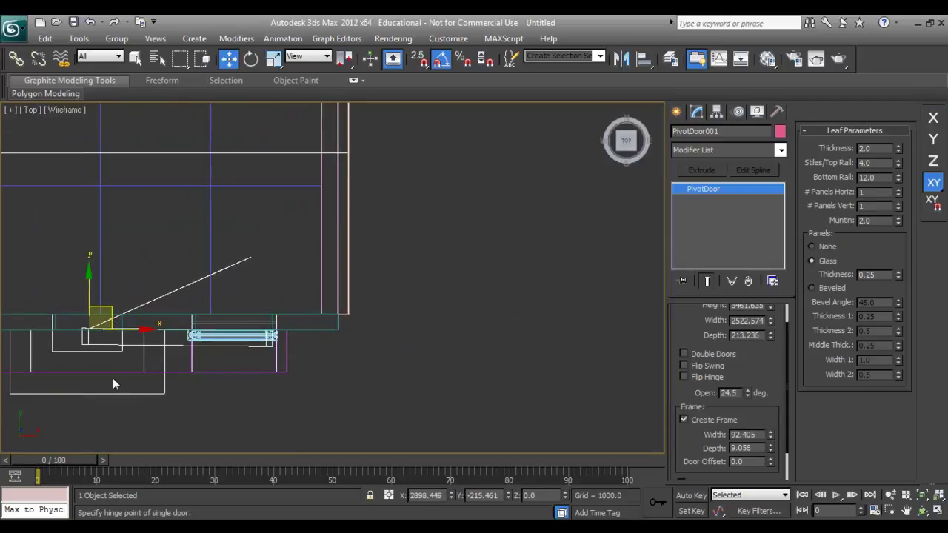
scroll(119, 383, up, 4)
mouse_move(127, 390)
middle_down()
mouse_move(248, 417)
mouse_move(286, 377)
mouse_move(266, 368)
mouse_move(326, 303)
middle_up()
Narrow the door to fit the opening and thin its leaf.
drag(326, 303, 316, 263)
drag(770, 346, 772, 358)
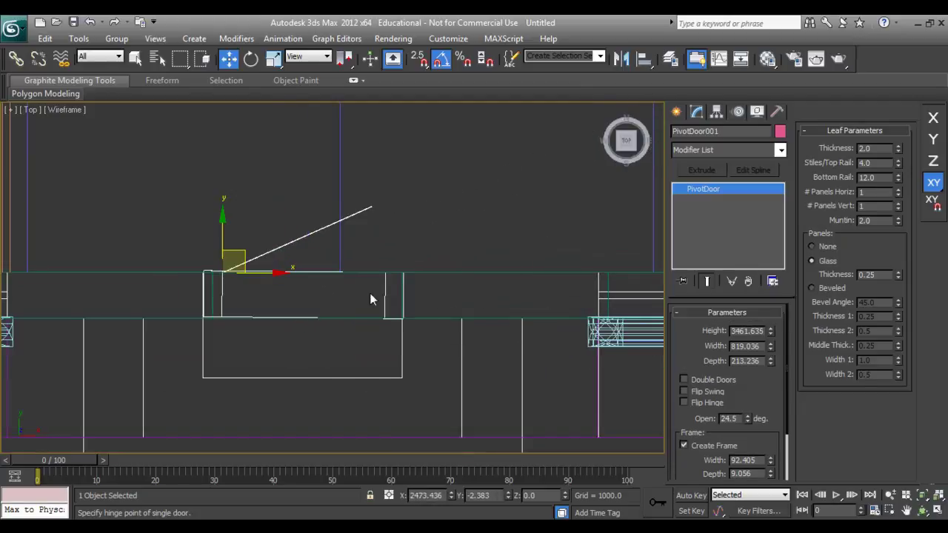
scroll(369, 293, up, 4)
middle_drag(351, 269, 350, 326)
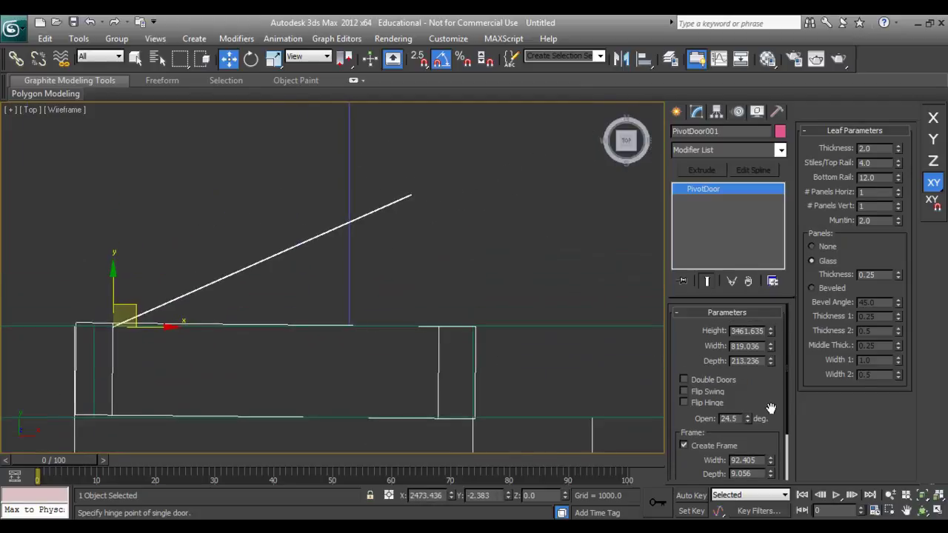
drag(897, 148, 875, 230)
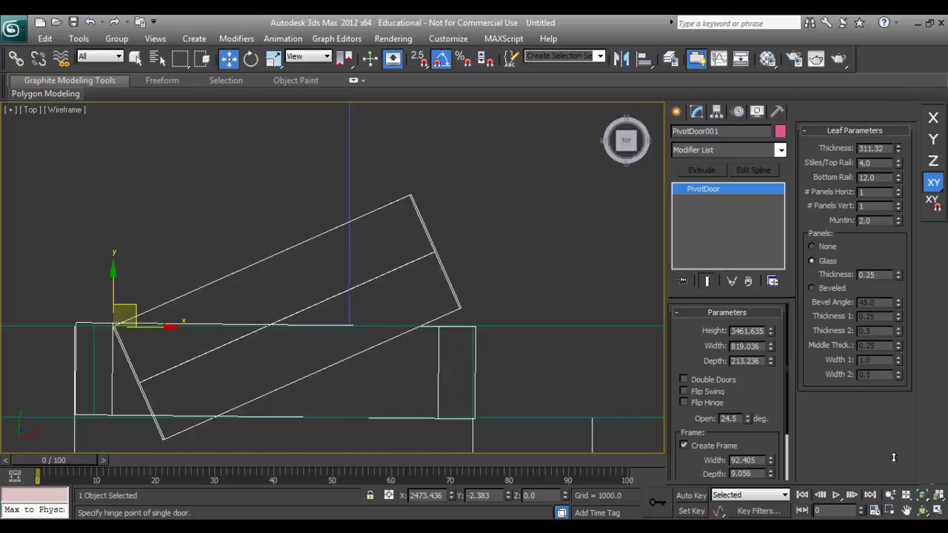
mouse_move(875, 229)
mouse_down()
mouse_move(898, 136)
mouse_move(897, 200)
mouse_move(818, 453)
mouse_up()
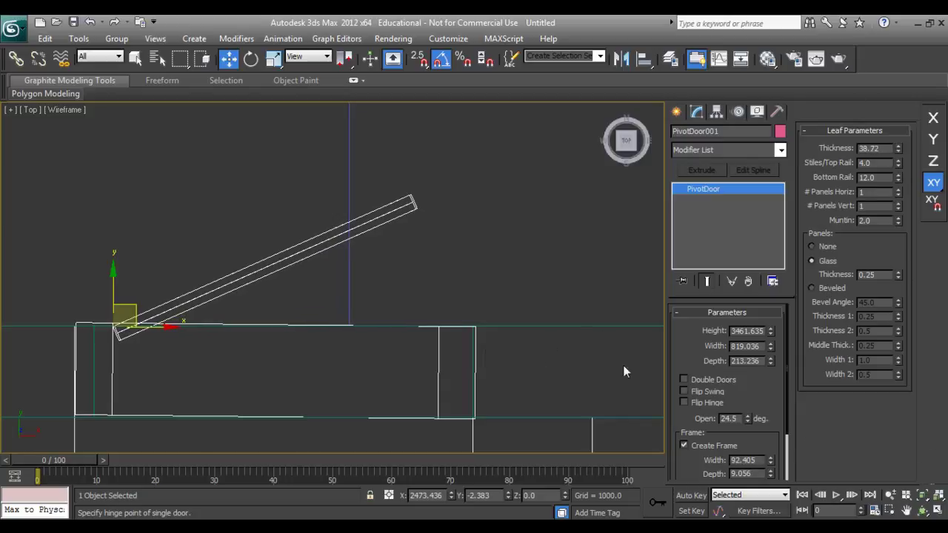
Close the door to Open 0 and set the frame to about 23.1 wide, 9.06 deep.
right_click(748, 419)
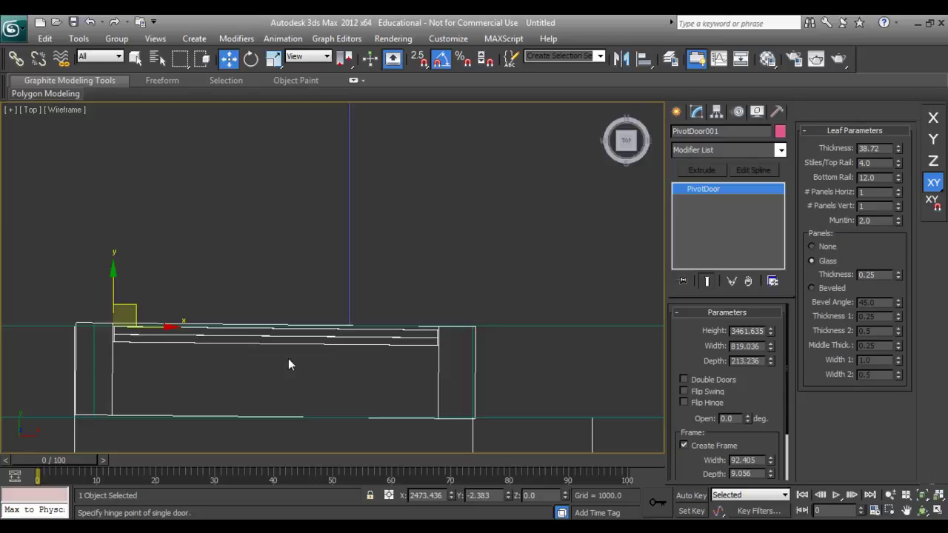
scroll(754, 398, down, 1)
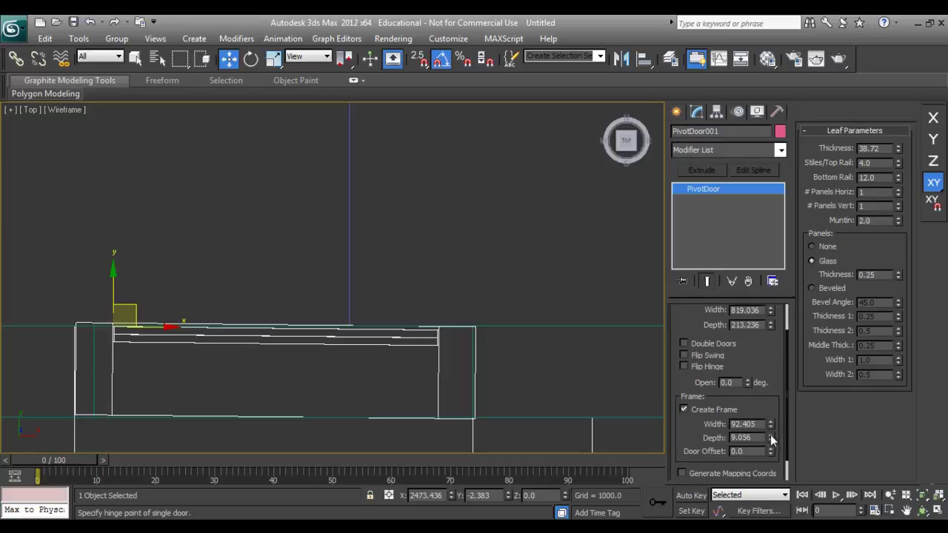
mouse_move(770, 438)
mouse_down()
mouse_move(770, 496)
mouse_move(762, 69)
mouse_up()
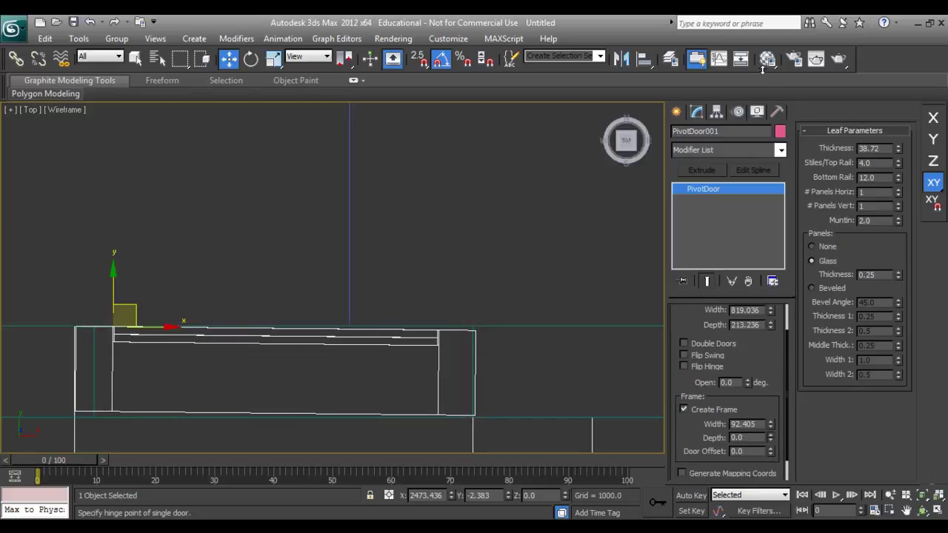
right_click(744, 324)
drag(772, 430, 774, 473)
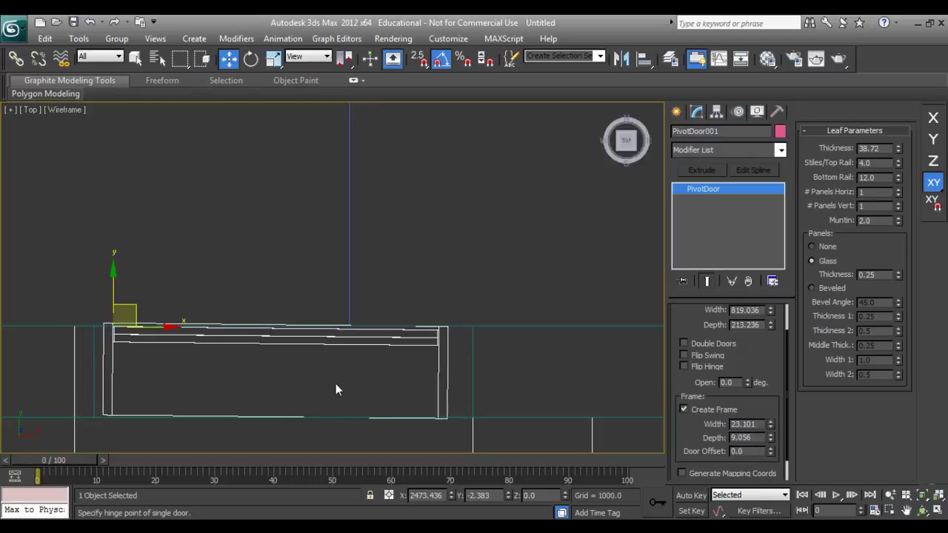
scroll(334, 383, up, 2)
In shaded Perspective, lower the door into the wall opening and set height about 2354.
key(p)
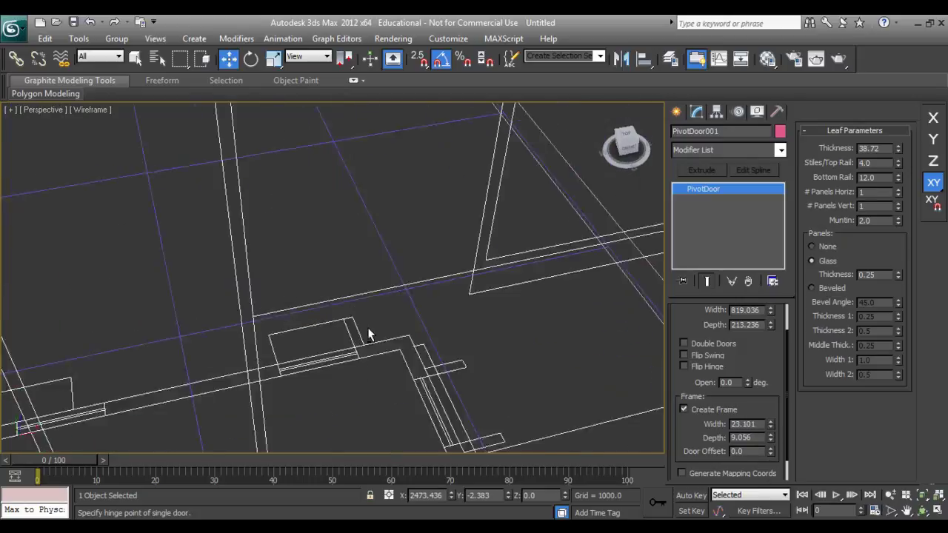
middle_drag(367, 327, 373, 202)
scroll(366, 325, down, 5)
key(F3)
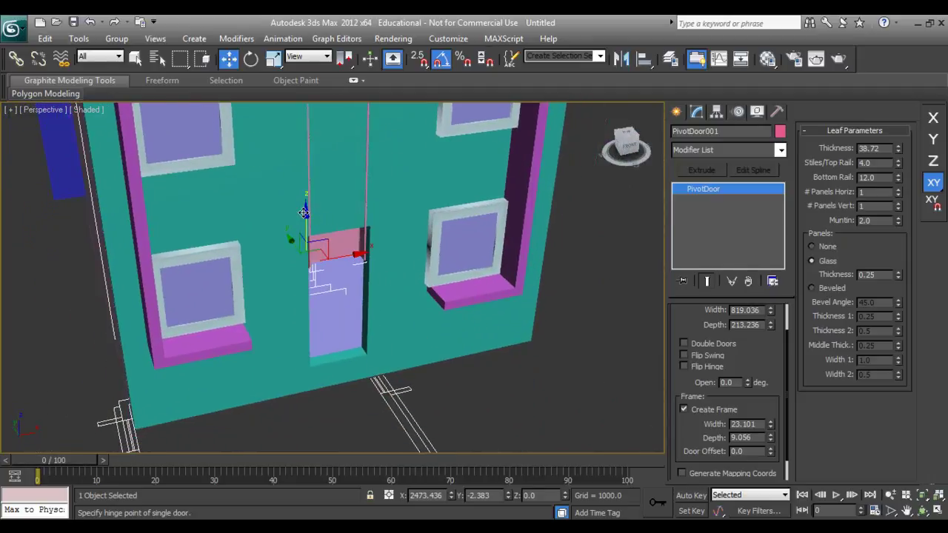
drag(304, 261, 292, 317)
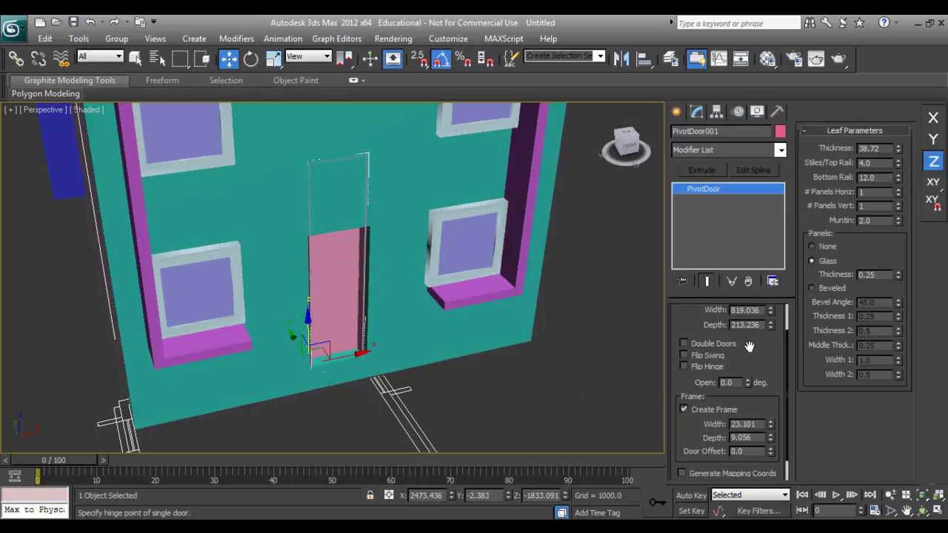
scroll(749, 347, up, 2)
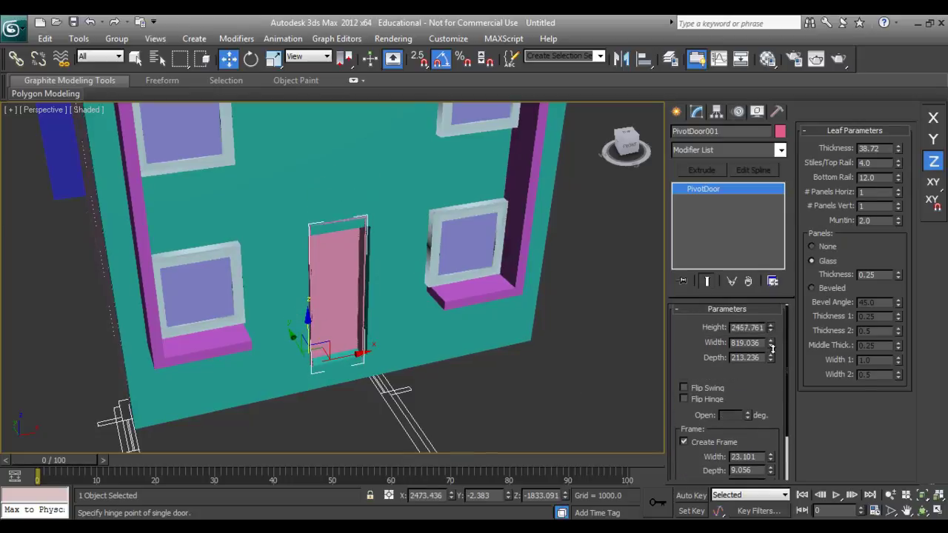
drag(772, 348, 771, 352)
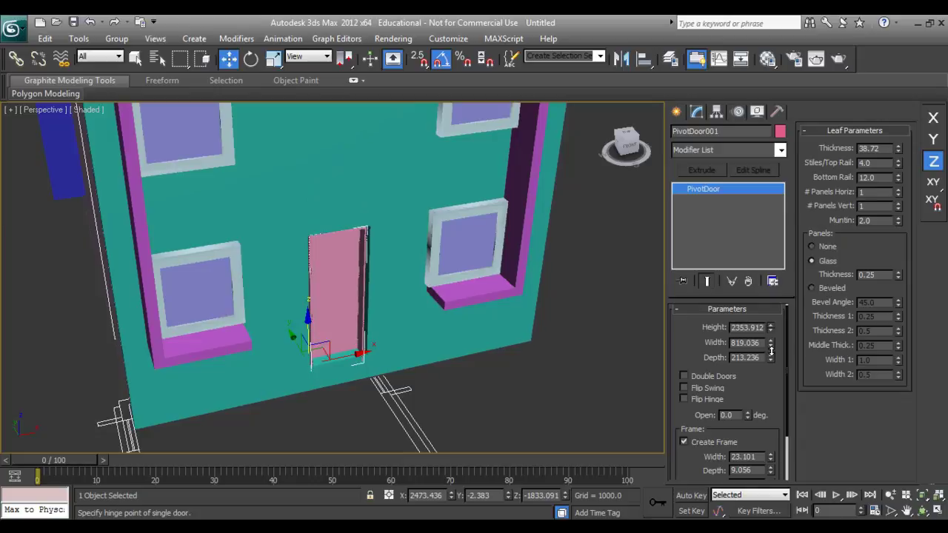
Widen the door to about 887 so it fills the opening.
alt+middle_drag(344, 346, 326, 326)
scroll(348, 321, up, 5)
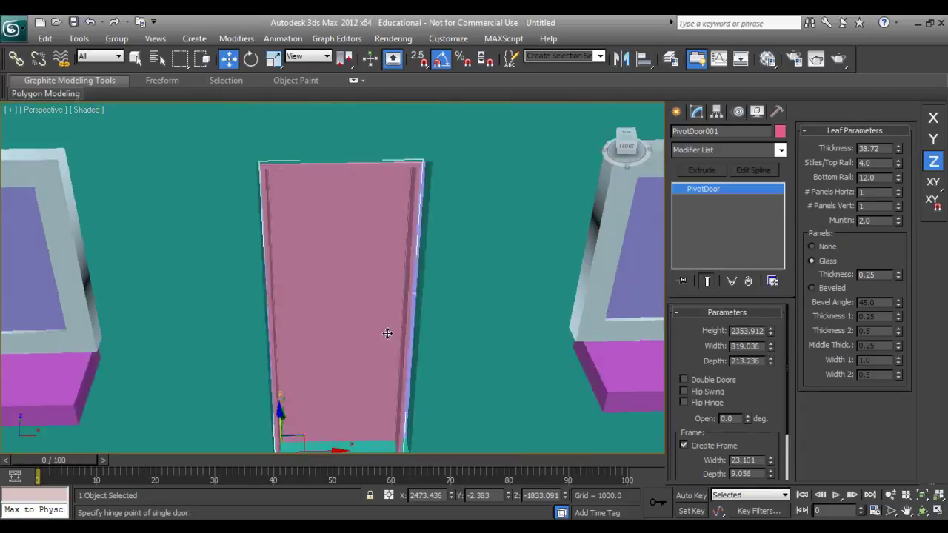
mouse_move(385, 333)
middle_down()
mouse_move(407, 294)
mouse_move(434, 296)
middle_up()
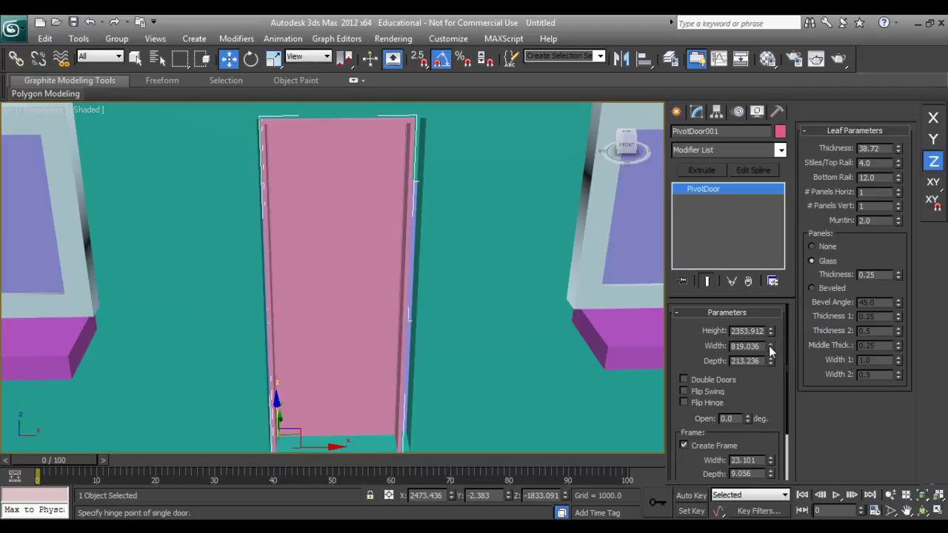
drag(769, 351, 774, 350)
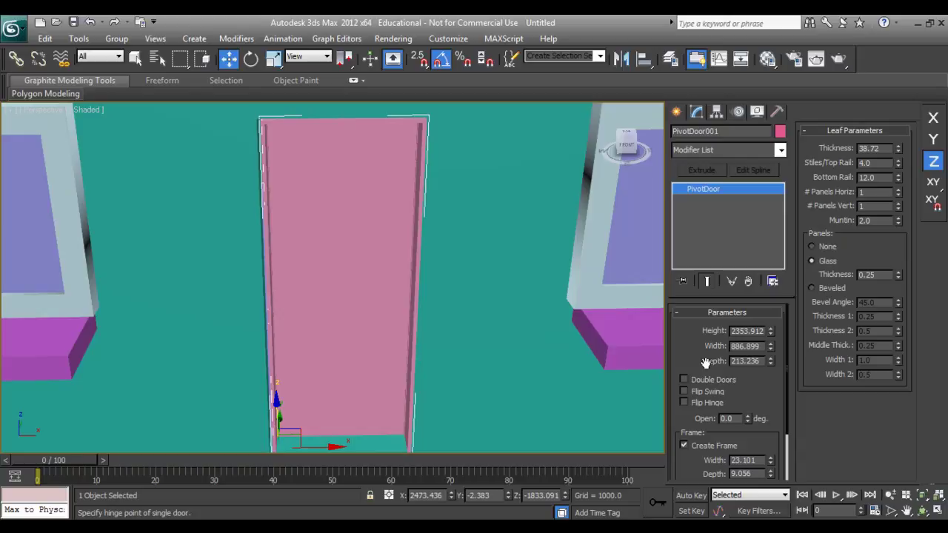
Test swinging the door open, then reset Open to 0.
mouse_move(338, 356)
alt+middle_down()
mouse_move(452, 343)
mouse_move(474, 296)
alt+middle_up()
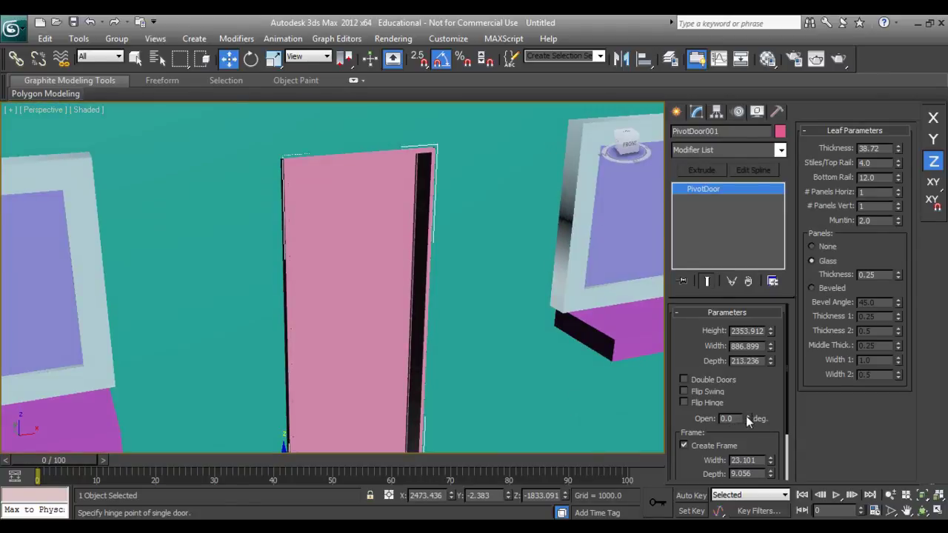
scroll(746, 414, down, 1)
scroll(742, 385, down, 1)
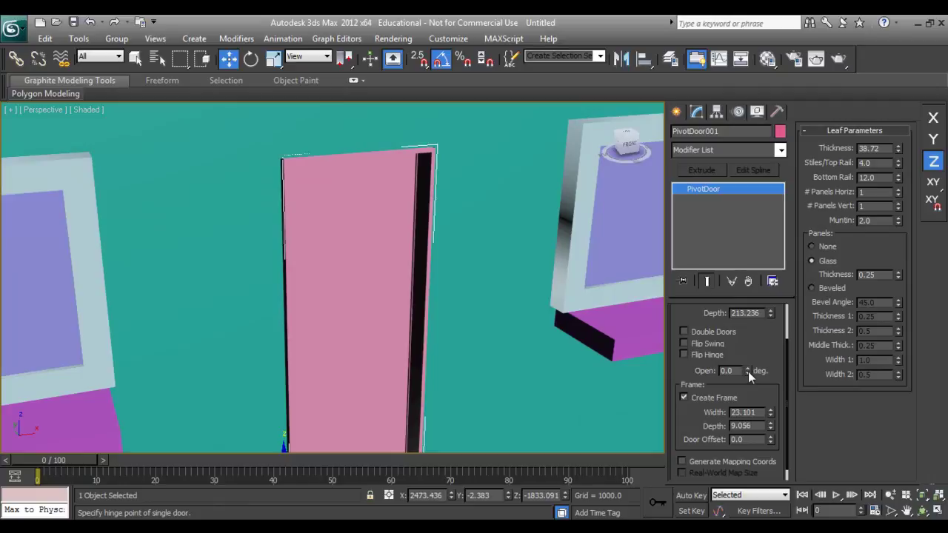
mouse_move(747, 370)
mouse_down()
mouse_move(745, 321)
mouse_move(746, 370)
mouse_up()
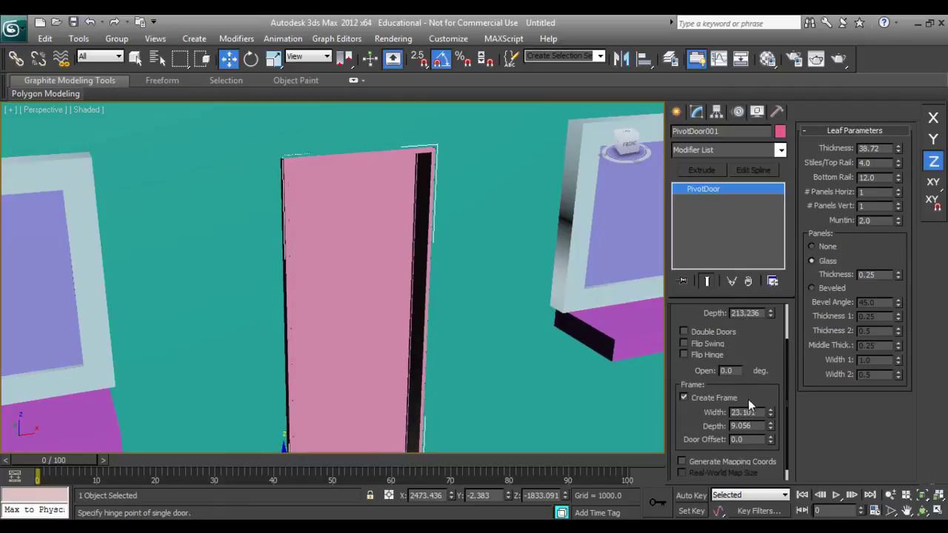
scroll(385, 319, down, 5)
mouse_move(385, 320)
alt+middle_down()
mouse_move(325, 351)
mouse_move(279, 329)
mouse_move(228, 339)
mouse_move(255, 350)
mouse_move(182, 369)
mouse_move(519, 250)
alt+middle_up()
Hide all Shapes using Hide by Category in the Display panel.
click(757, 112)
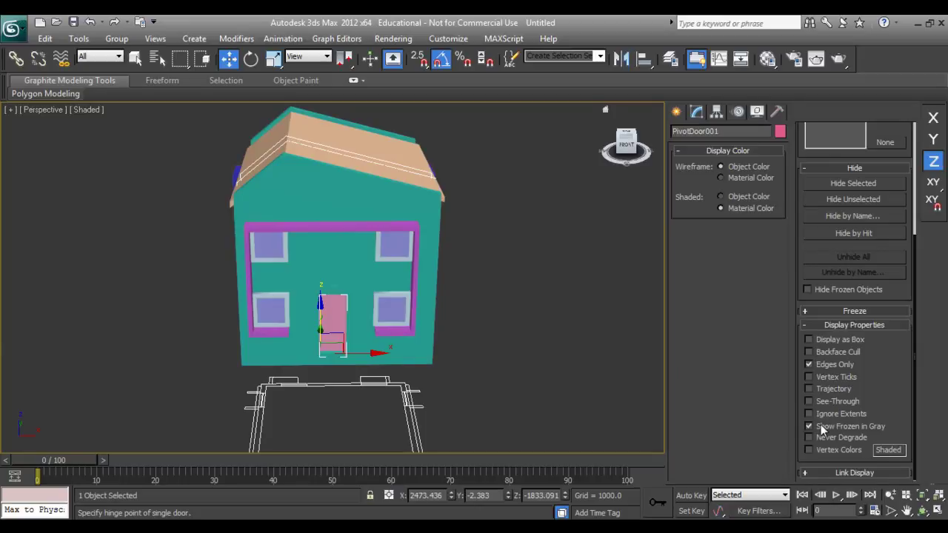
scroll(873, 315, up, 4)
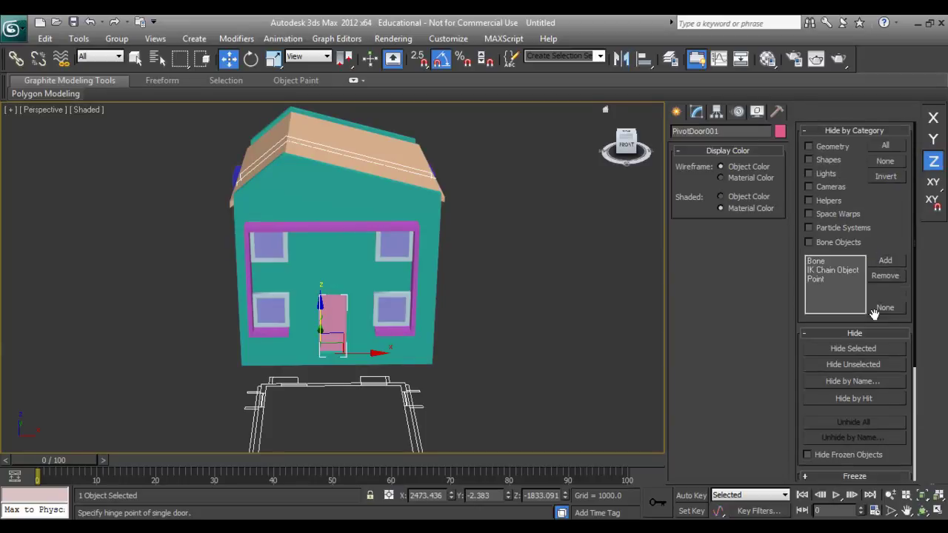
click(809, 160)
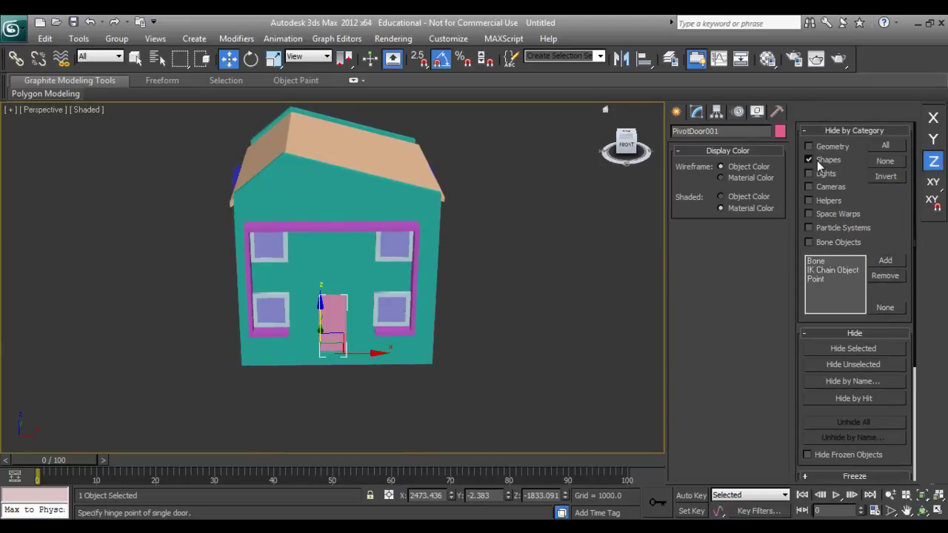
Deselect the door and bring up the Material Editor with M.
mouse_move(360, 316)
alt+middle_down()
mouse_move(405, 319)
mouse_move(398, 345)
mouse_move(388, 336)
alt+middle_up()
click(429, 305)
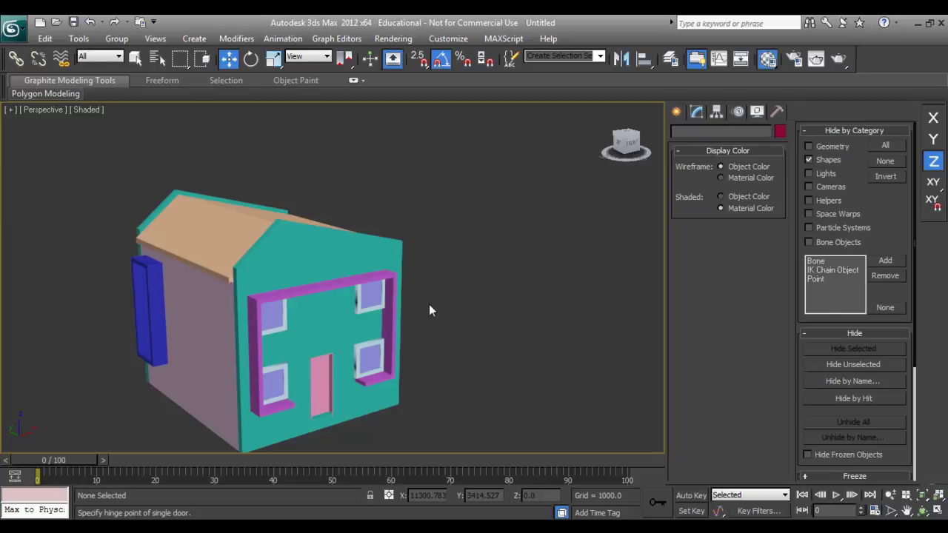
key(m)
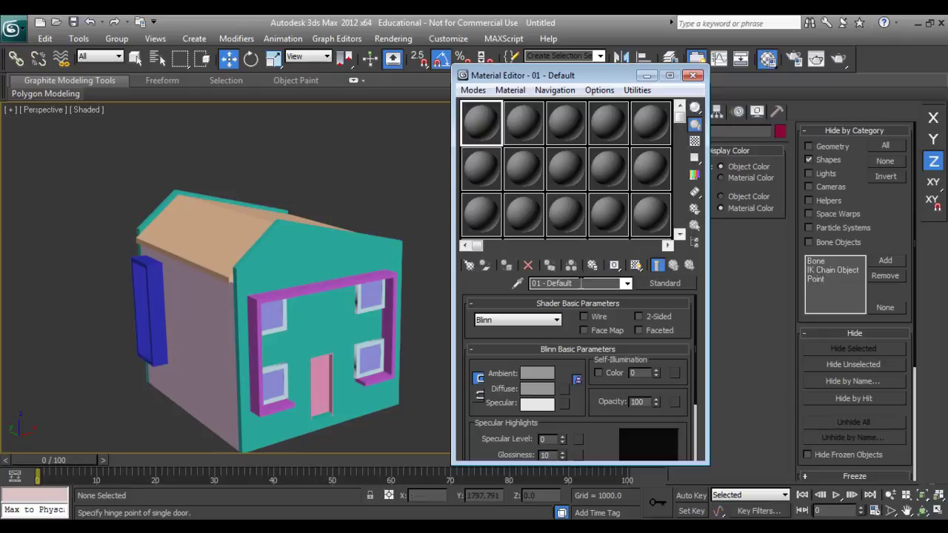
Name the first material 'Wall' and give it a warm off-white Diffuse colour.
click(581, 283)
text(Wall)
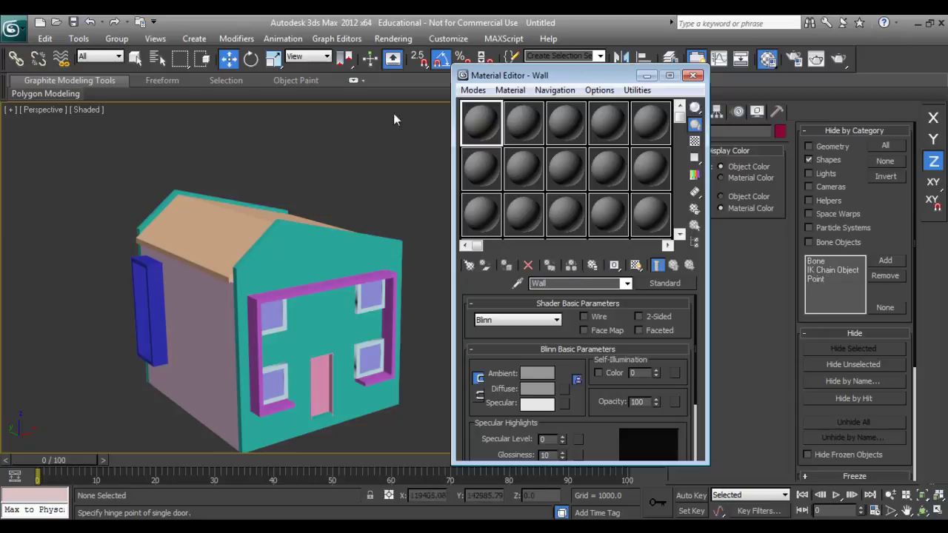
click(536, 388)
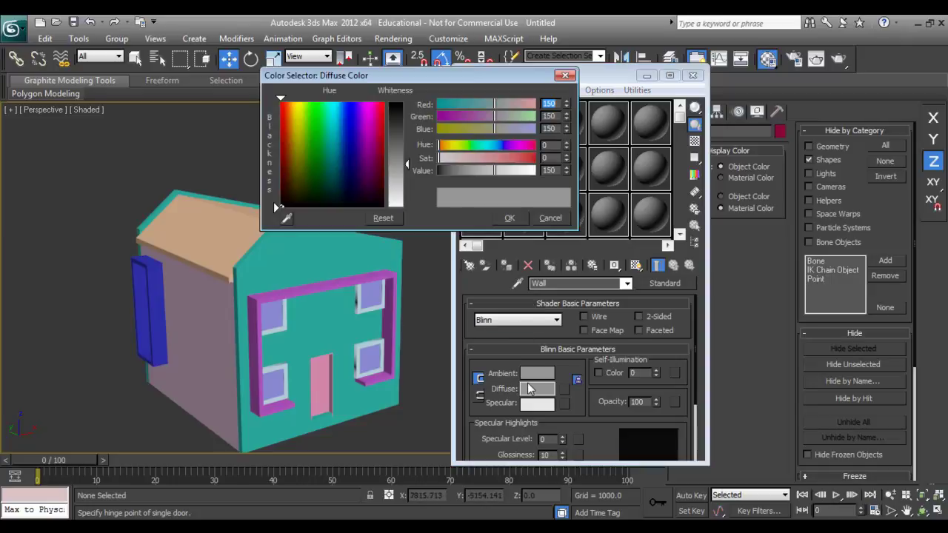
drag(398, 191, 398, 203)
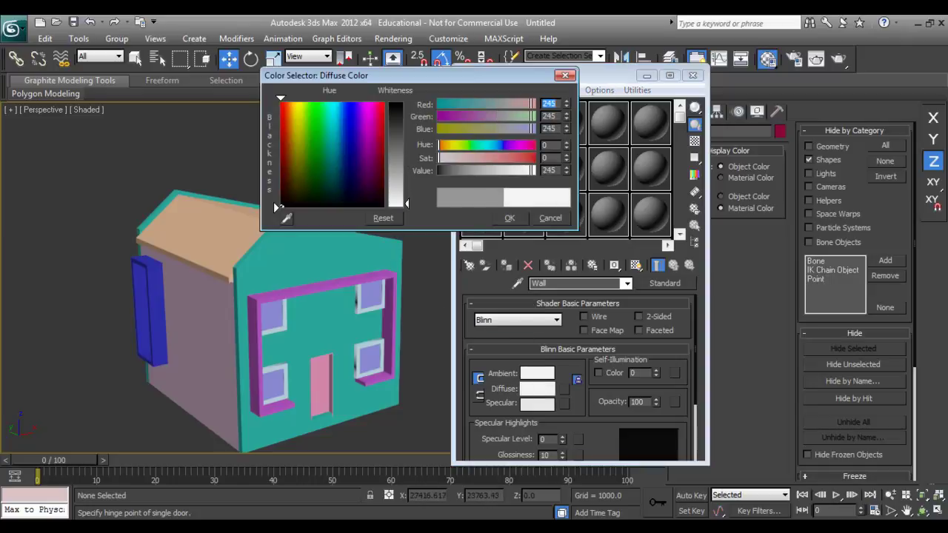
drag(275, 133, 296, 137)
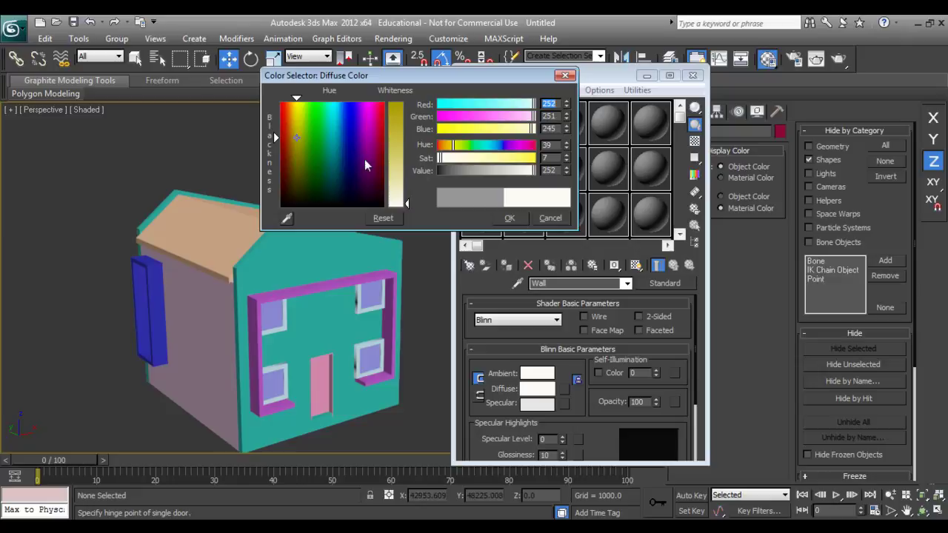
click(509, 218)
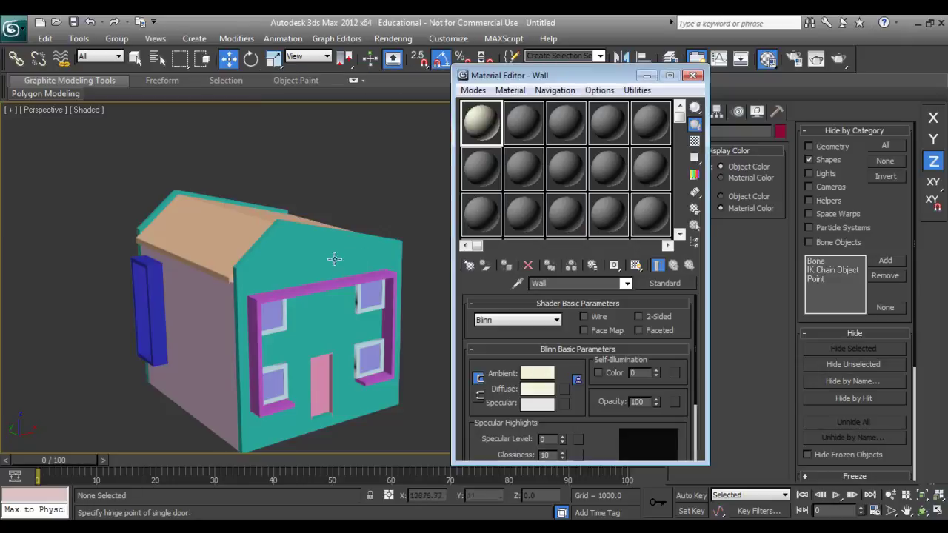
Assign the Wall material to the three selected wall pieces.
click(315, 261)
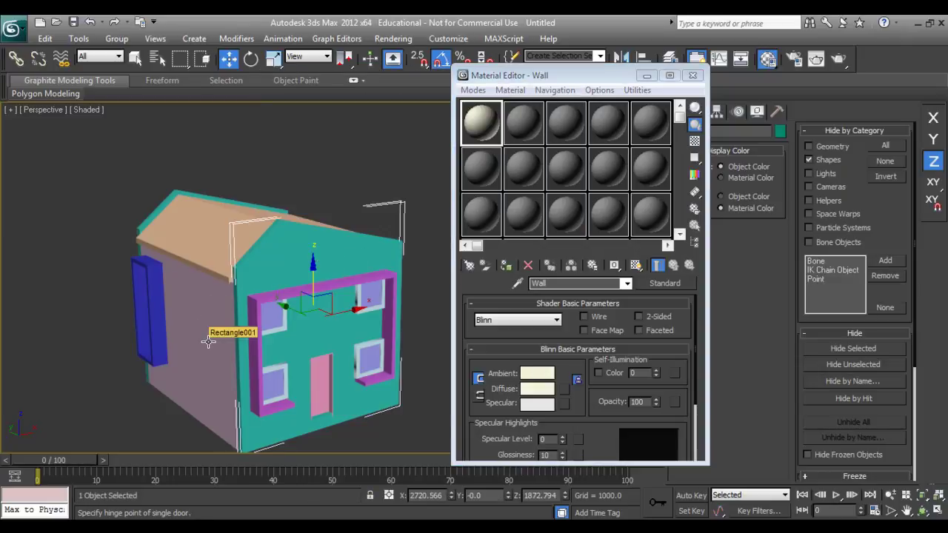
ctrl+click(182, 216)
ctrl+click(161, 203)
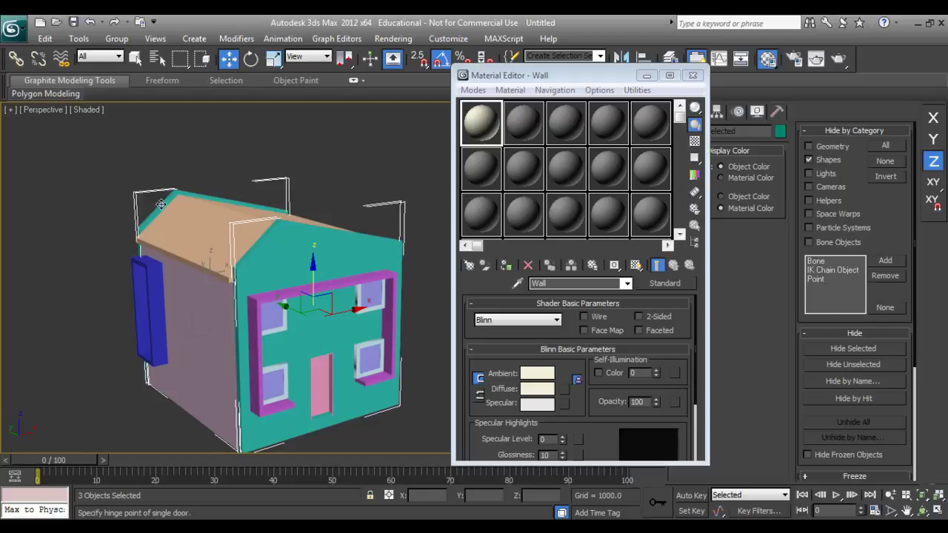
click(507, 265)
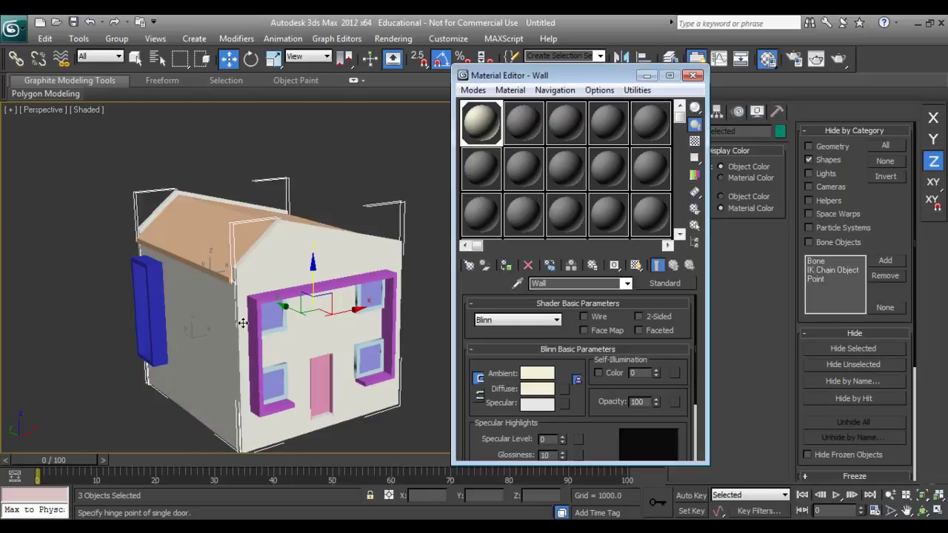
click(297, 336)
mouse_move(296, 337)
alt+middle_down()
mouse_move(462, 305)
mouse_move(248, 350)
mouse_move(466, 284)
alt+middle_up()
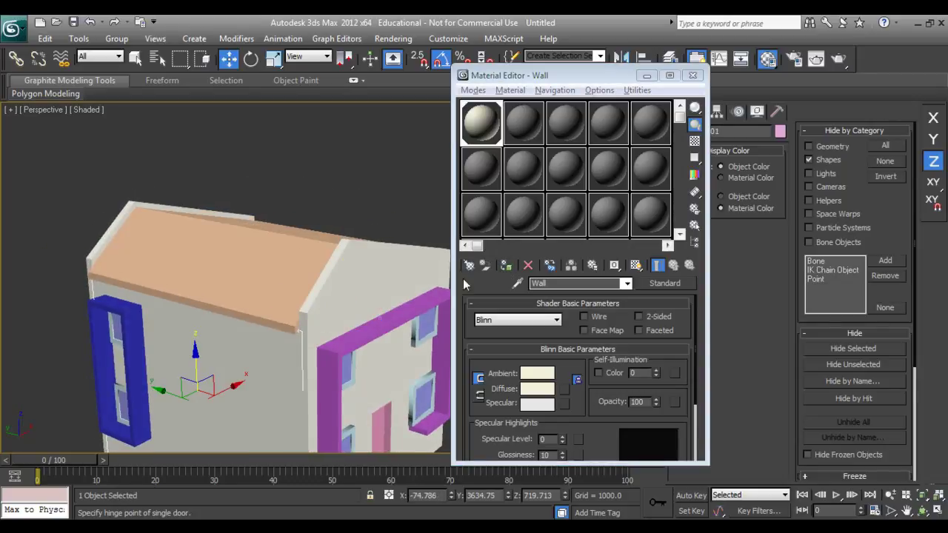
mouse_move(410, 316)
alt+middle_down()
mouse_move(258, 281)
mouse_move(444, 192)
alt+middle_up()
Start a second material named Roof using roof texture.jpg as its Diffuse bitmap.
click(523, 127)
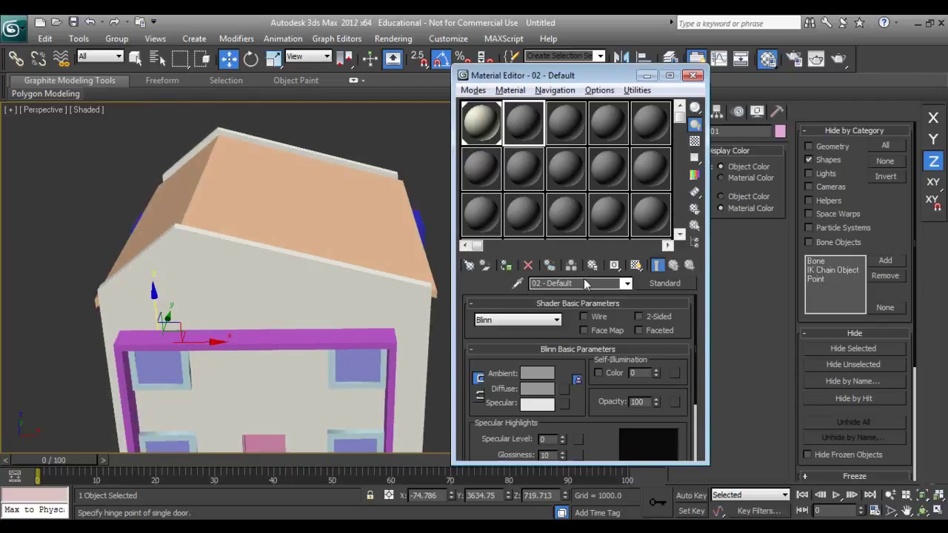
text(Roof)
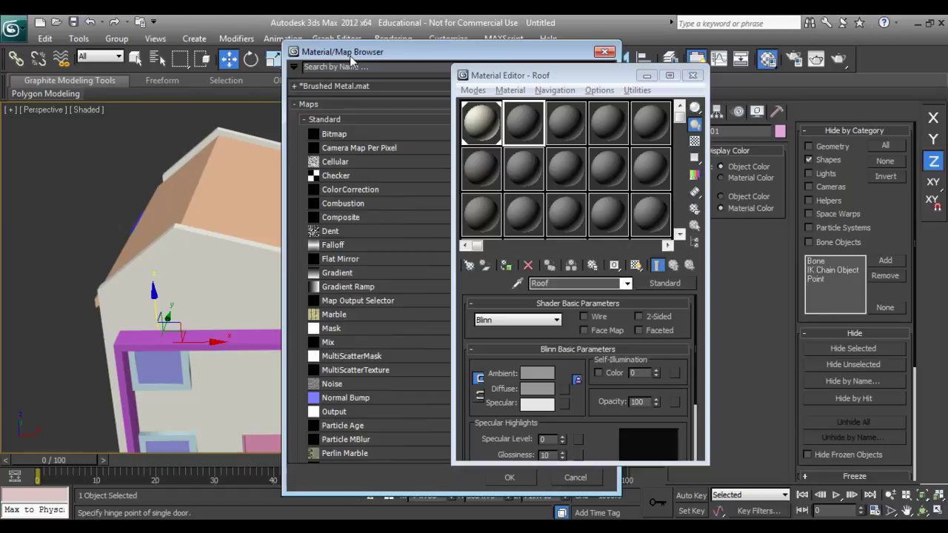
double_click(358, 135)
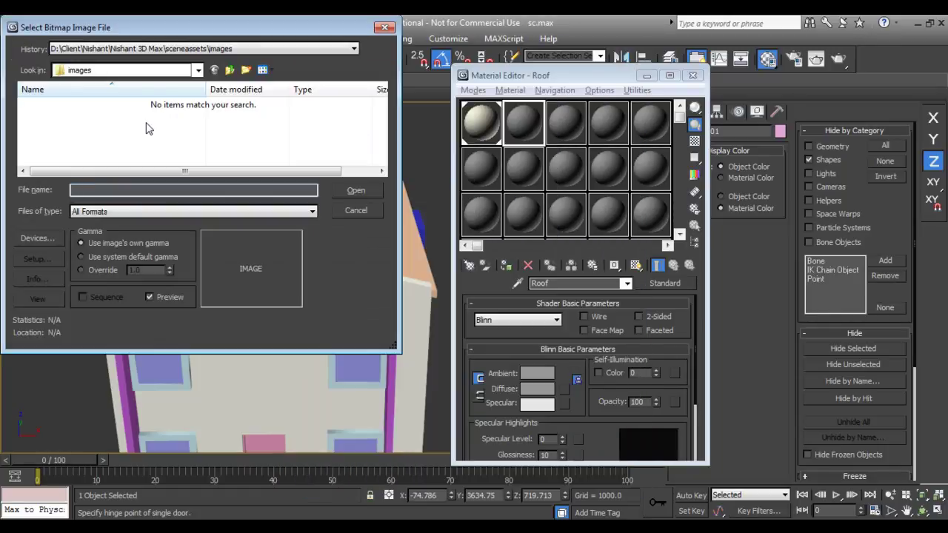
click(354, 48)
click(148, 59)
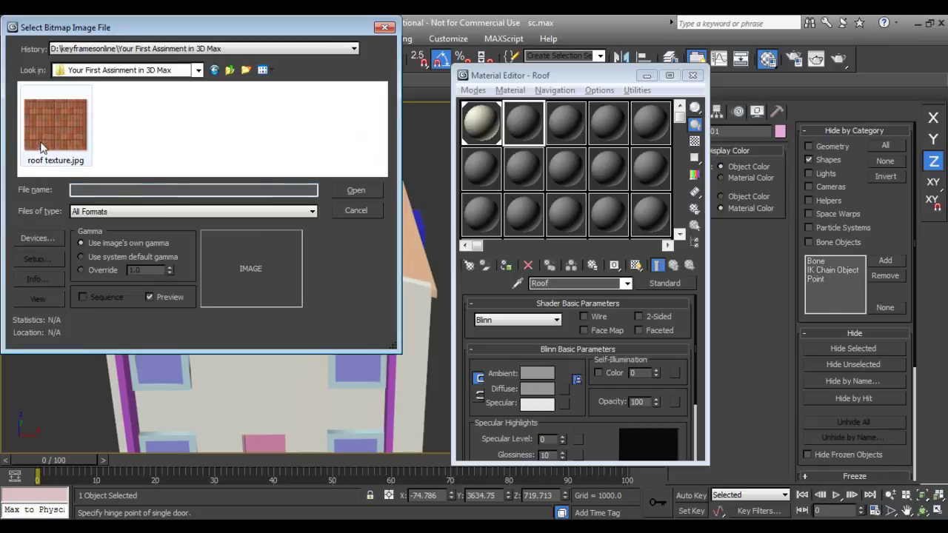
click(55, 122)
click(352, 191)
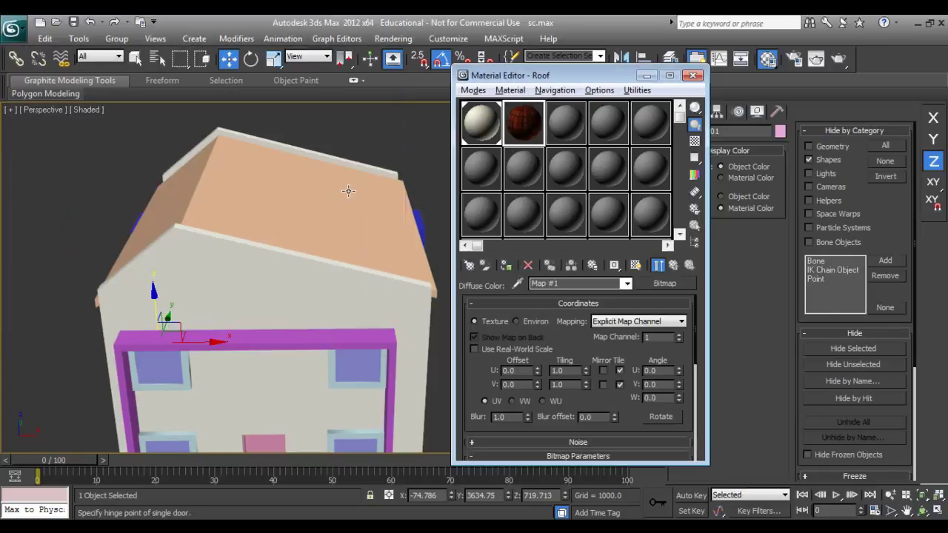
Assign the Roof material to the roof and display its texture in the viewport.
click(222, 200)
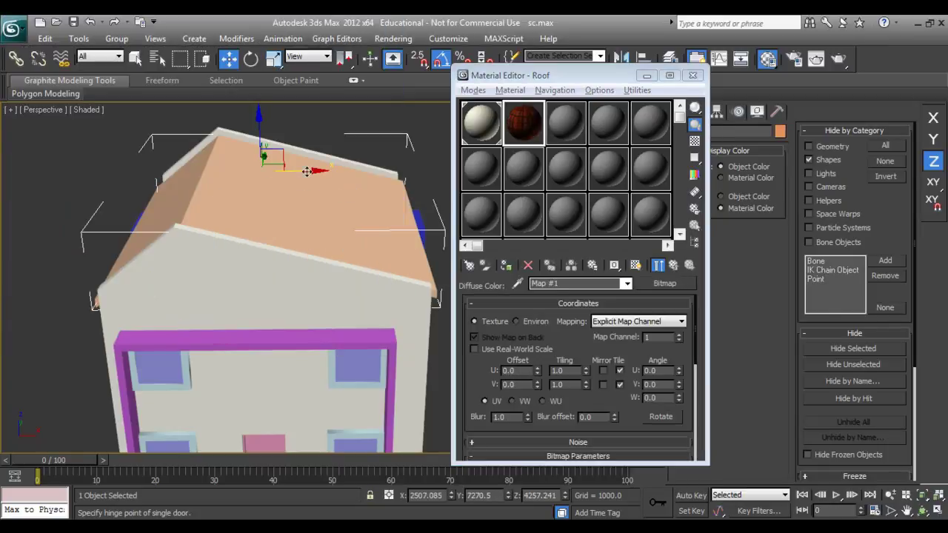
drag(292, 170, 228, 157)
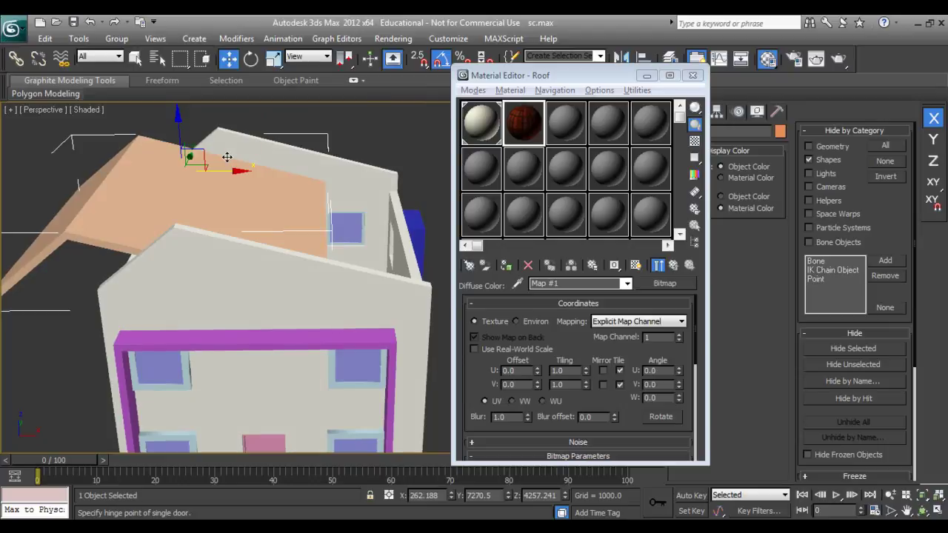
key(ctrl+z)
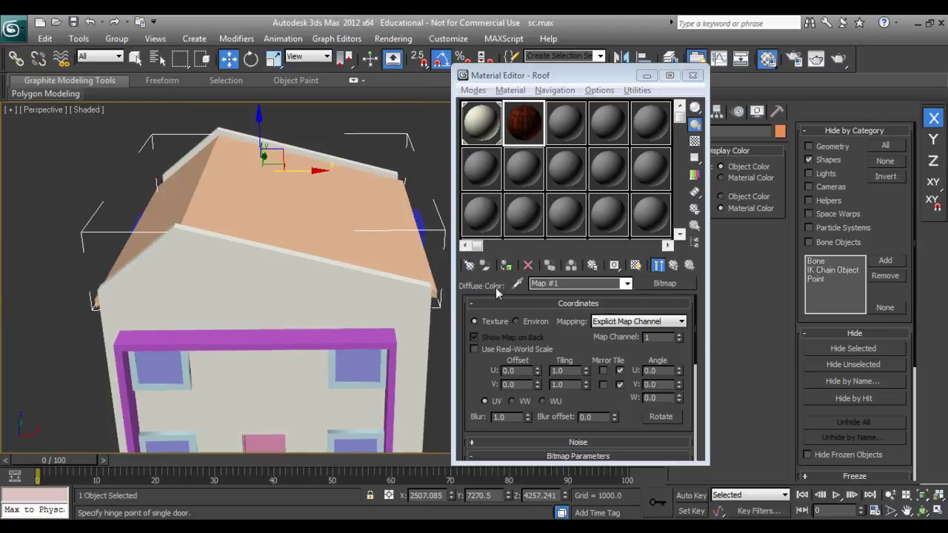
click(507, 268)
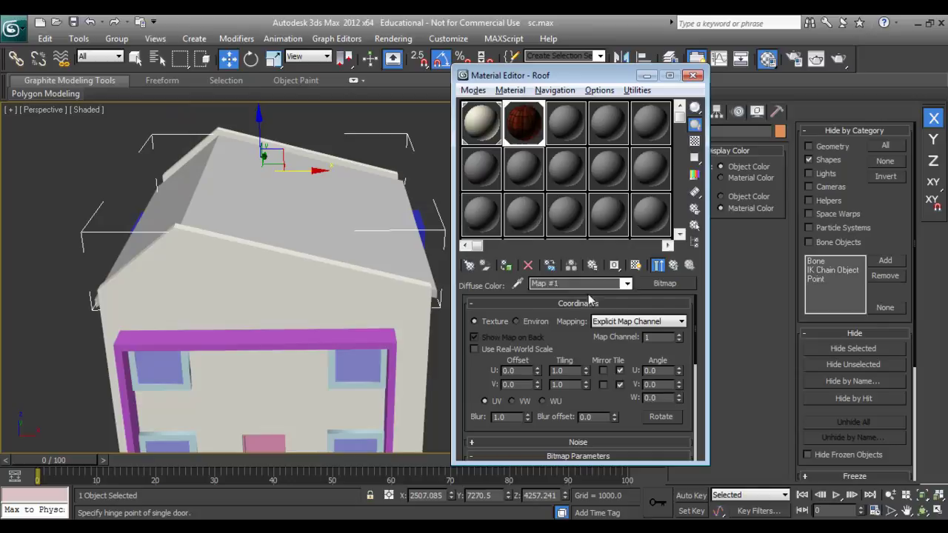
click(636, 265)
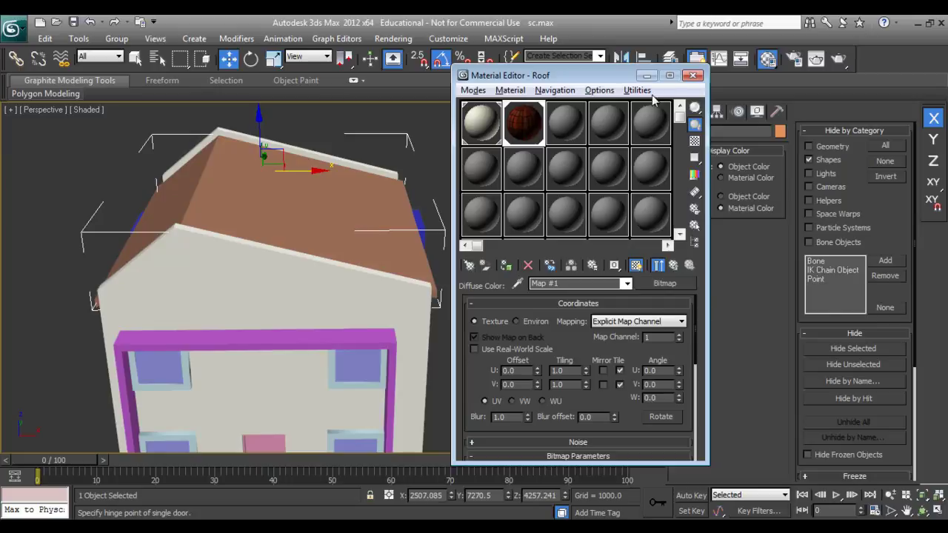
Add a UVW Map modifier with Box projection to the roof.
click(693, 75)
click(696, 112)
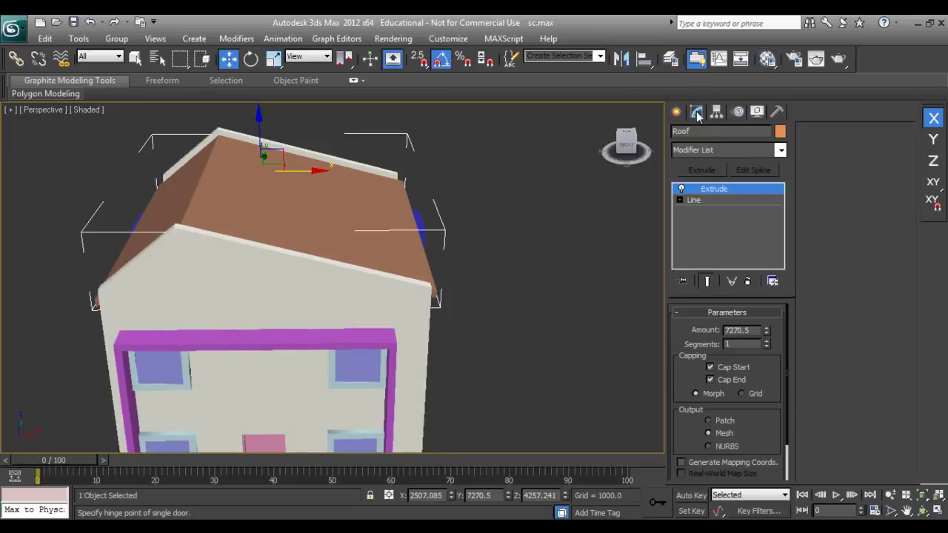
click(712, 152)
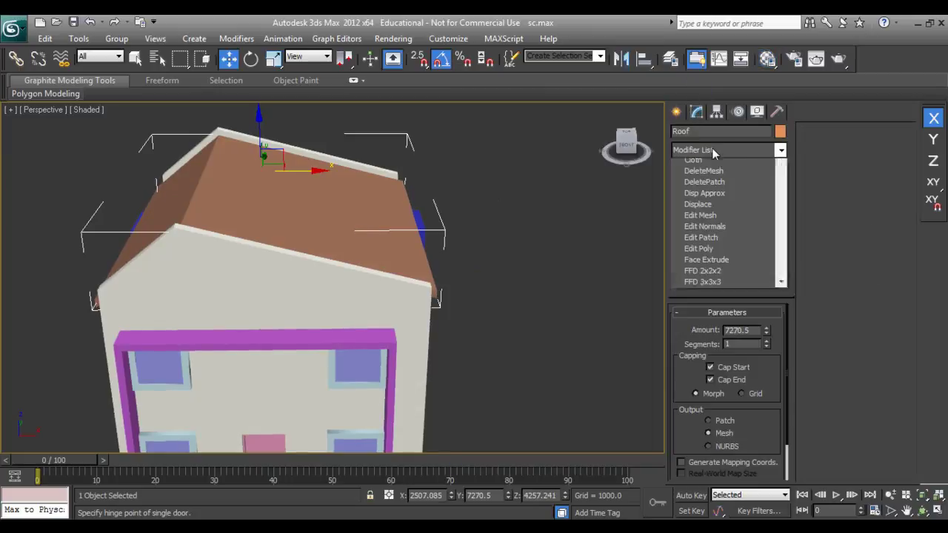
key(u)
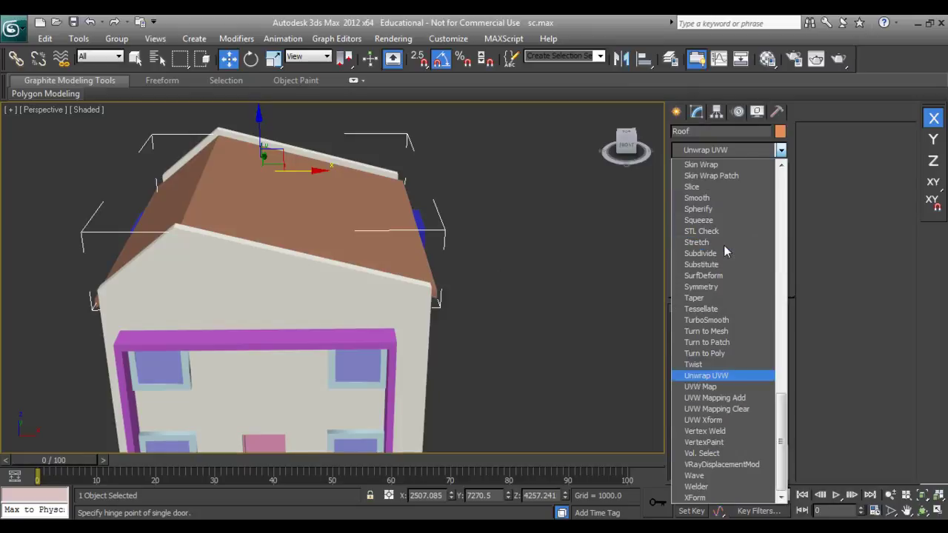
click(713, 387)
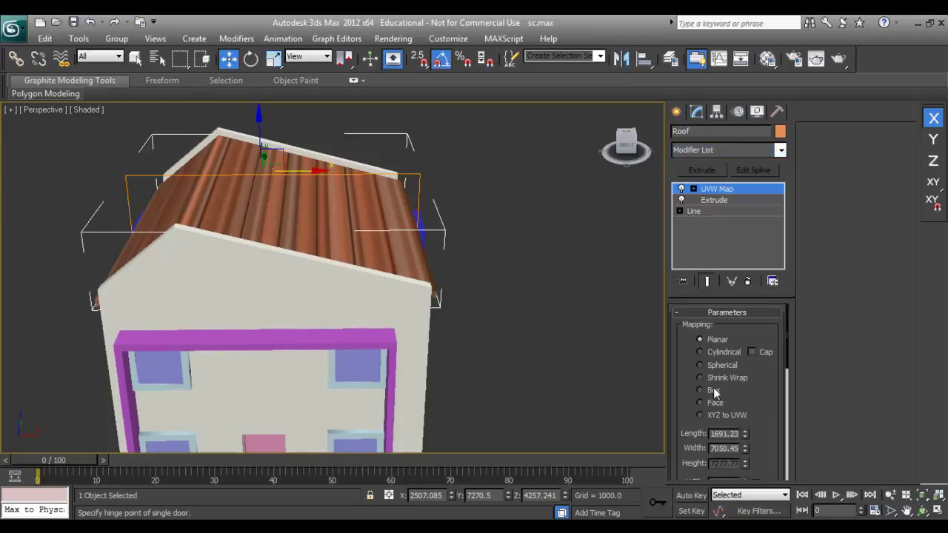
click(710, 389)
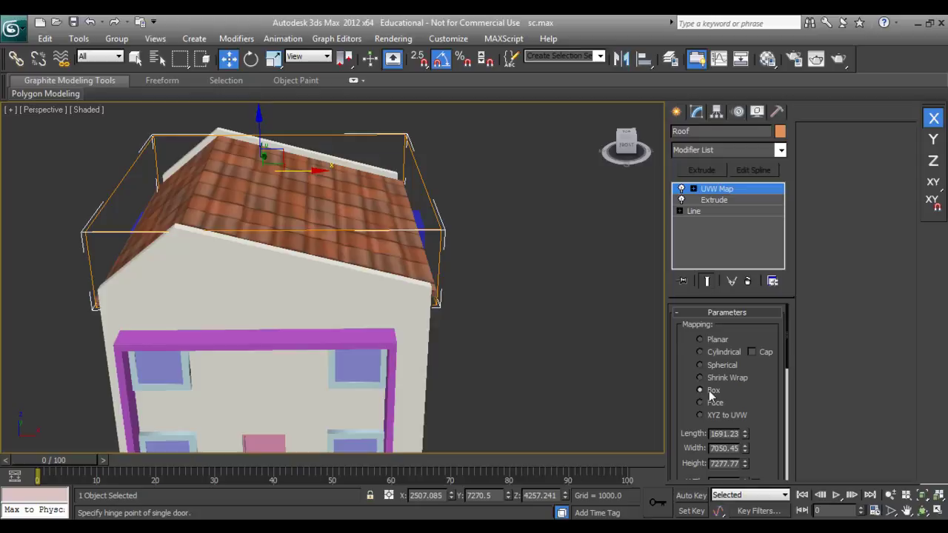
mouse_move(413, 352)
alt+middle_down()
mouse_move(310, 317)
mouse_move(518, 311)
alt+middle_up()
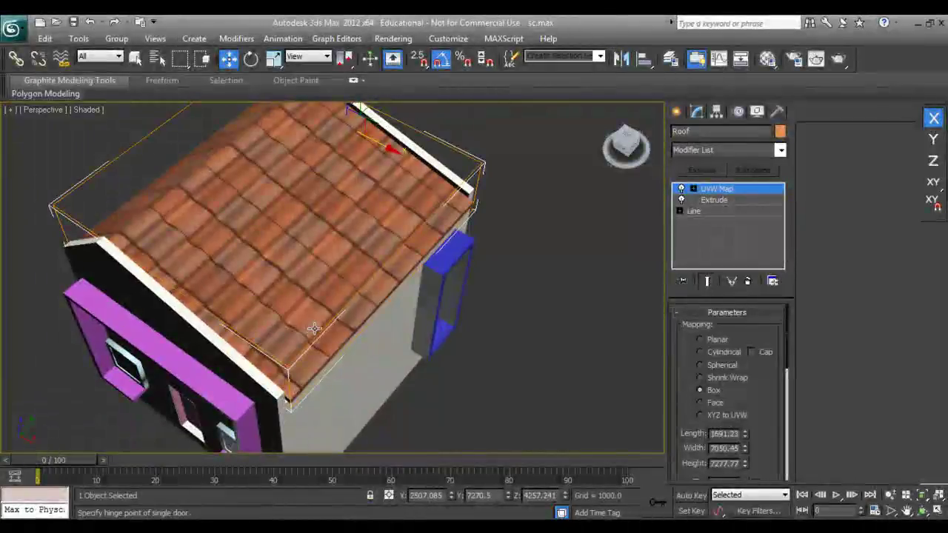
Rotate the UVW Map gizmo 90° about Z and shift it across the roof.
click(692, 189)
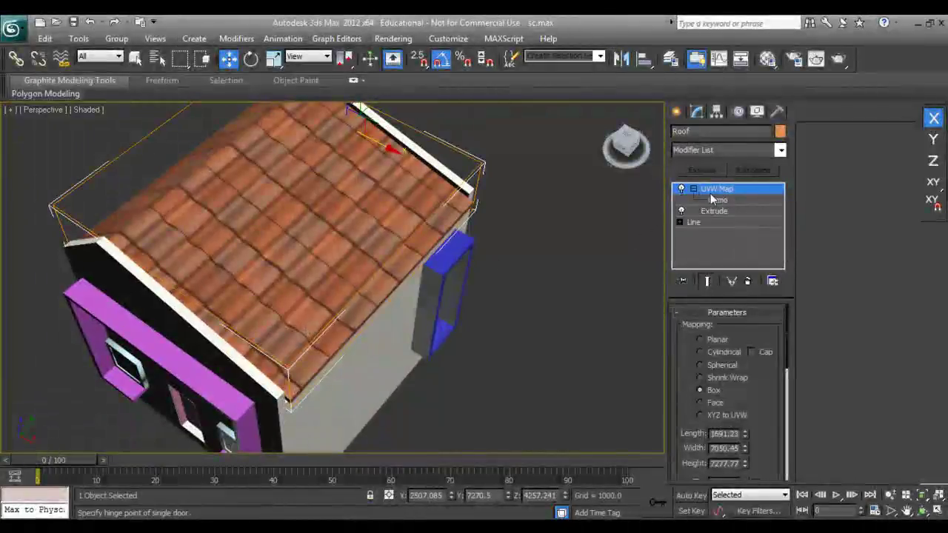
click(712, 200)
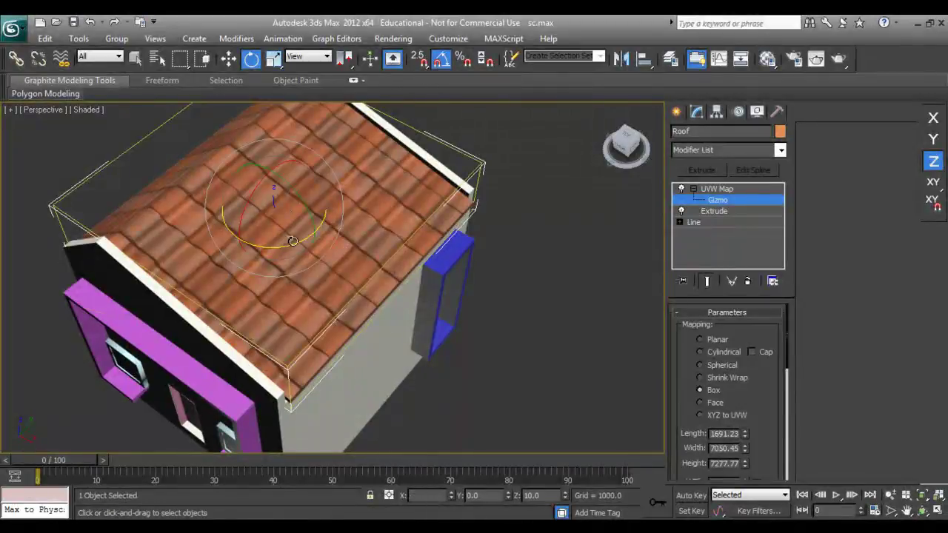
drag(292, 241, 338, 222)
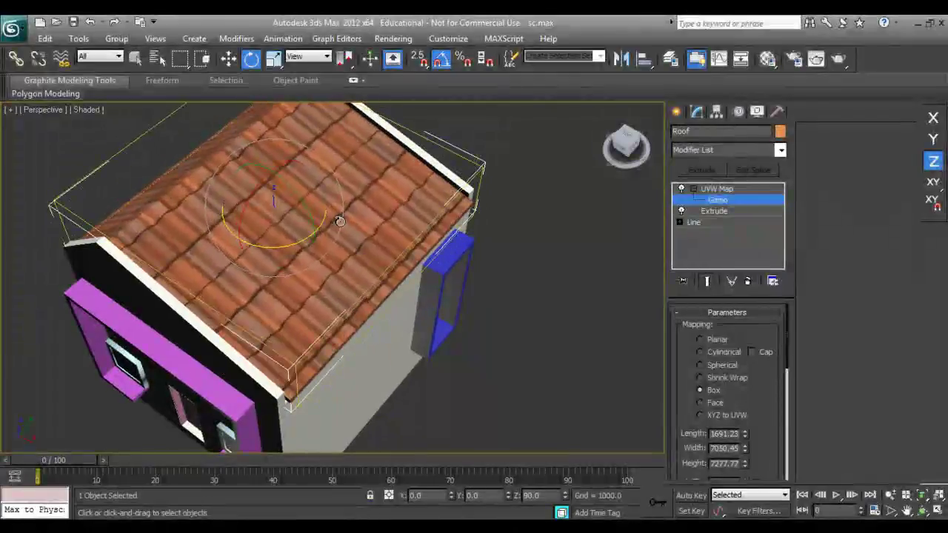
key(w)
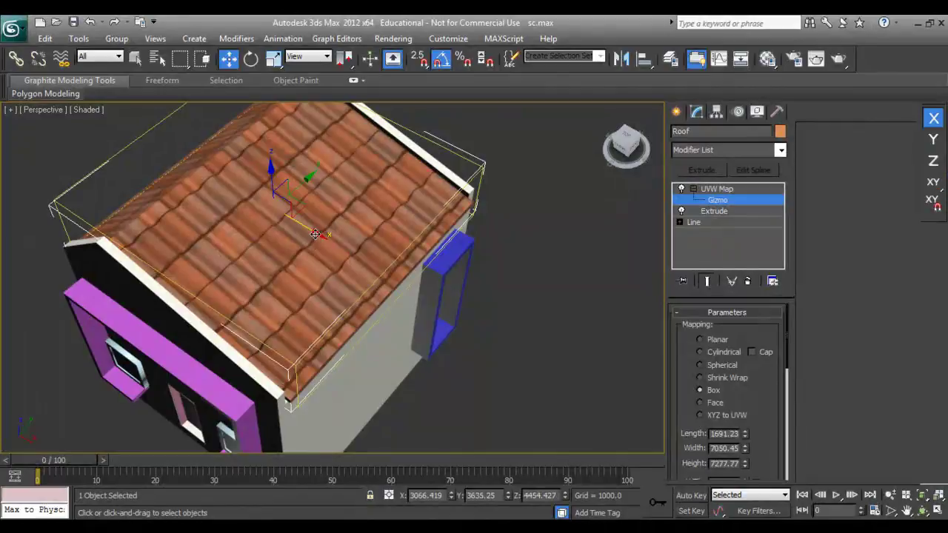
drag(315, 234, 307, 227)
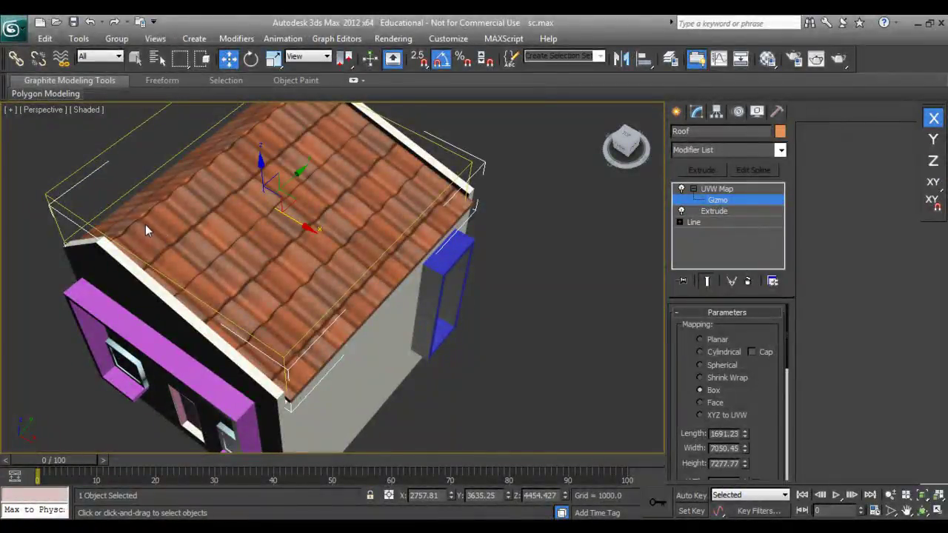
alt+middle_drag(259, 296, 420, 307)
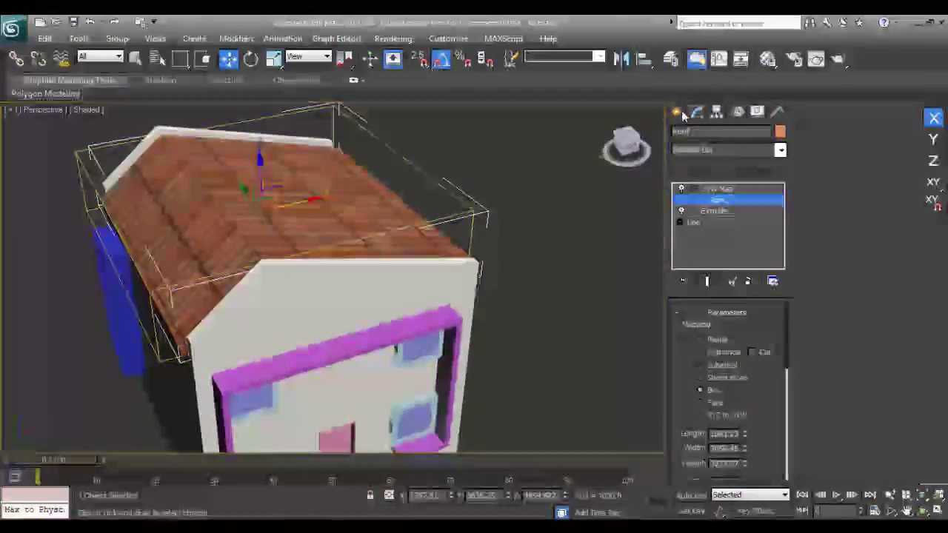
Enter 2 for both U and V Tiling in the roof bitmap's Coordinates, then close the editor.
key(m)
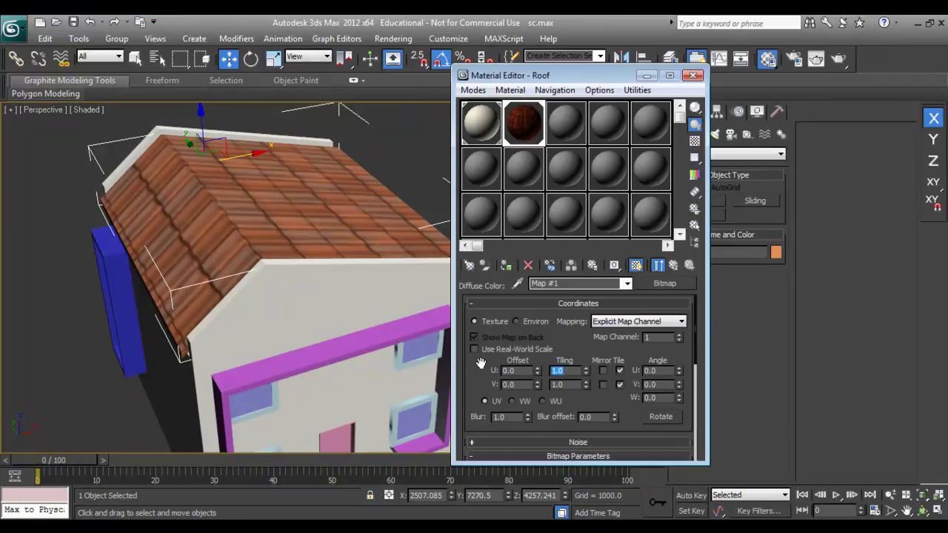
text(2)
key(Caps_Lock)
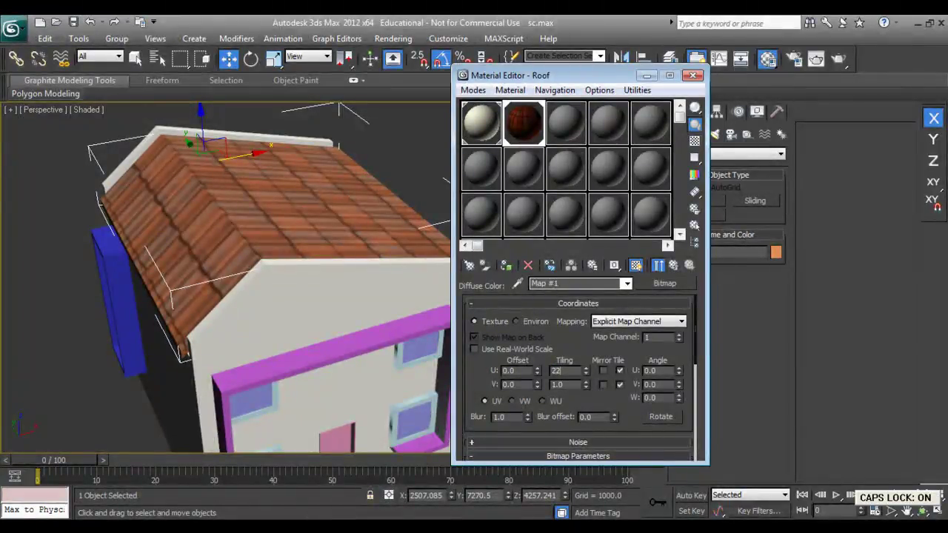
key(BackSpace)
key(Caps_Lock)
key(Tab)
text(2)
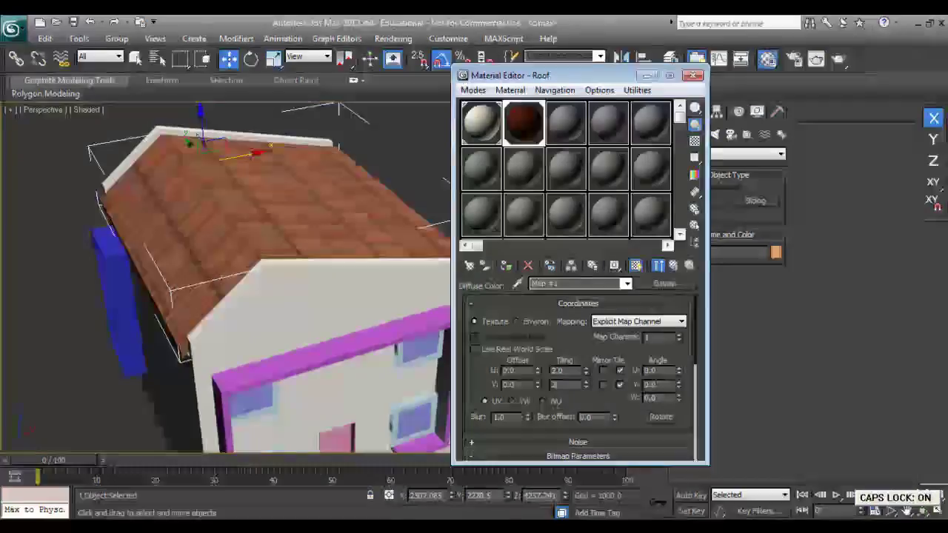
key(Return)
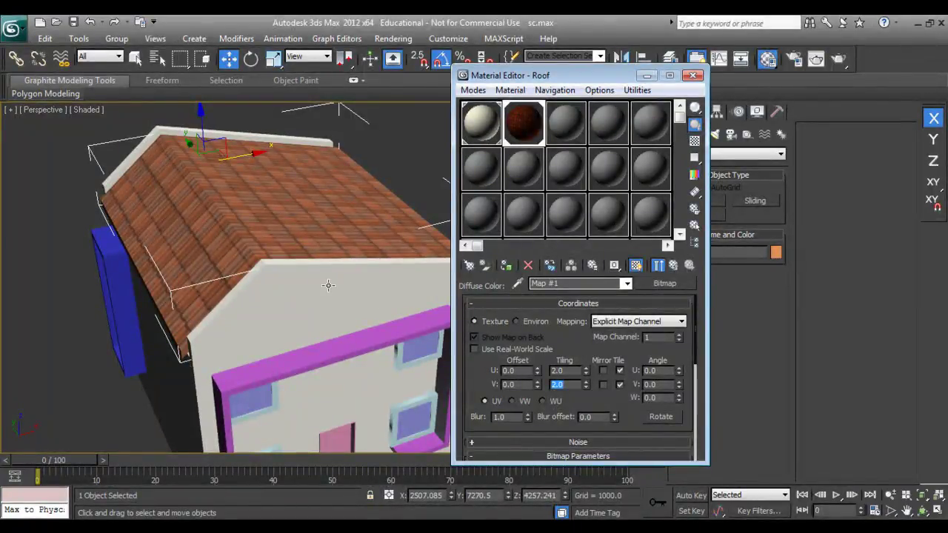
alt+middle_drag(331, 248, 566, 166)
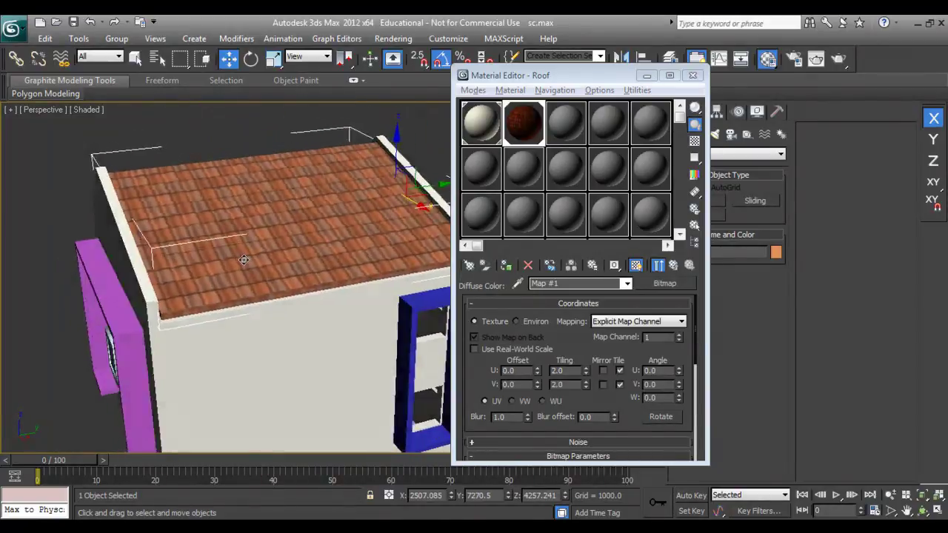
click(693, 74)
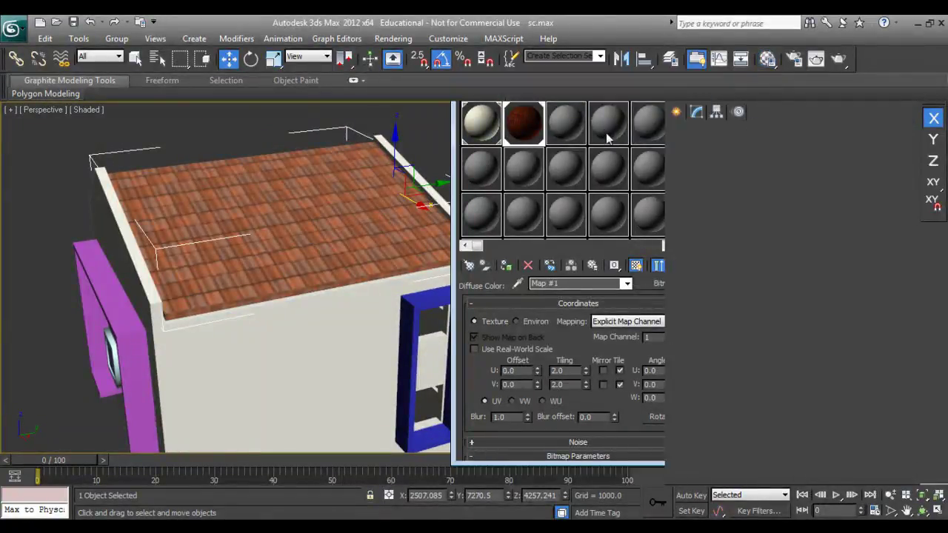
Apply the grey 03 - Default material to the magenta window frame.
alt+middle_drag(310, 310, 365, 302)
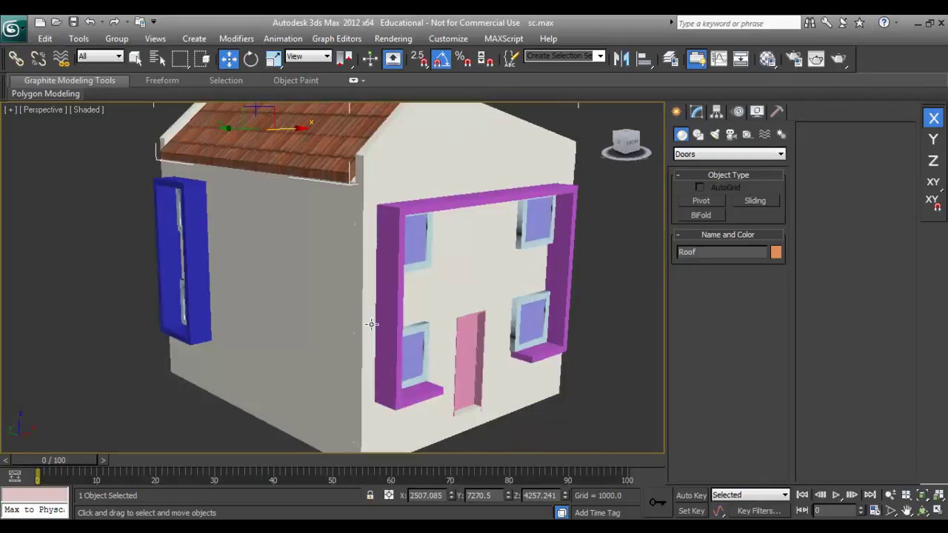
click(386, 285)
key(m)
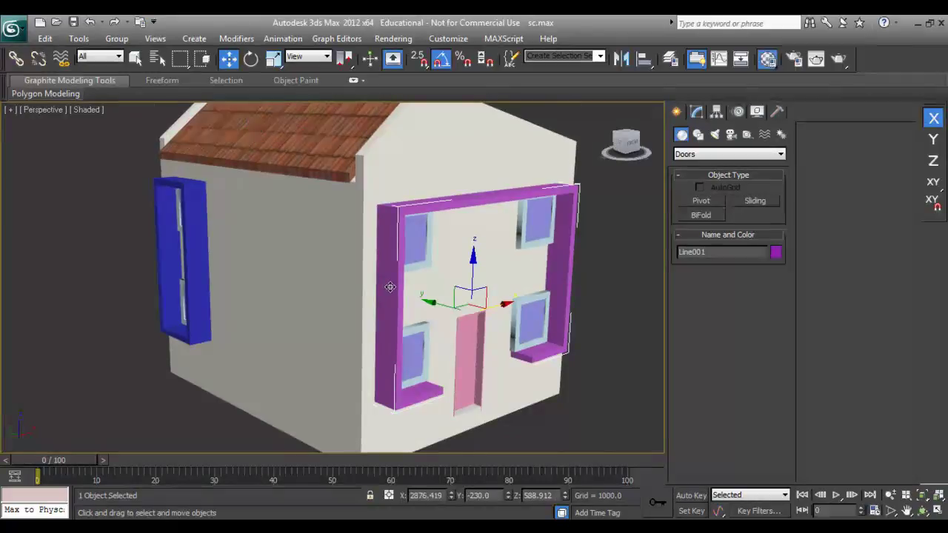
click(565, 122)
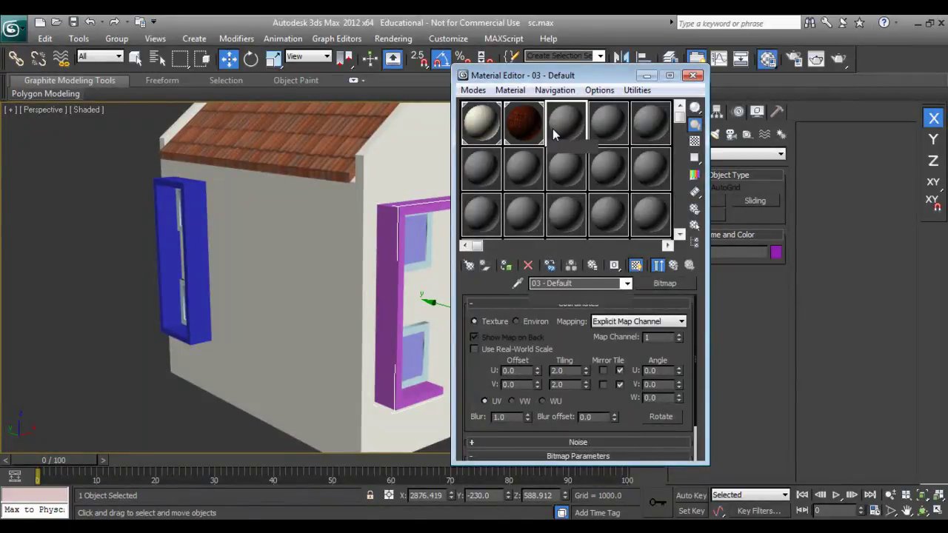
drag(566, 75, 188, 137)
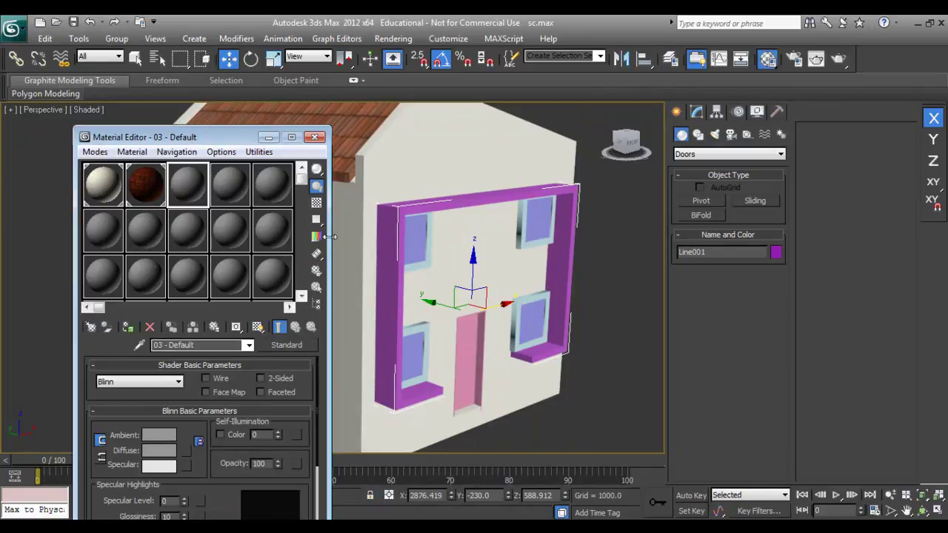
click(128, 327)
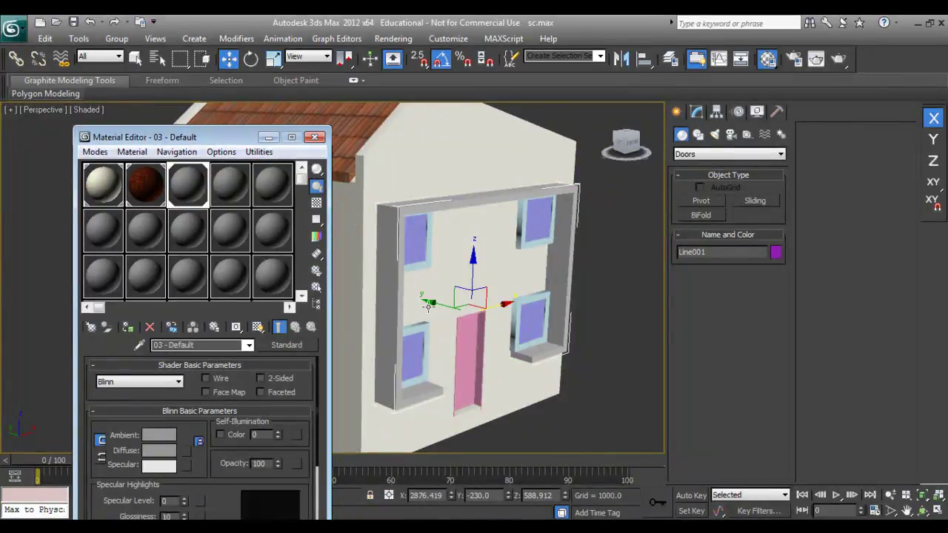
Select the pink door and pick empty material slot 4 for it.
mouse_move(428, 304)
alt+middle_down()
mouse_move(544, 331)
mouse_move(560, 300)
alt+middle_up()
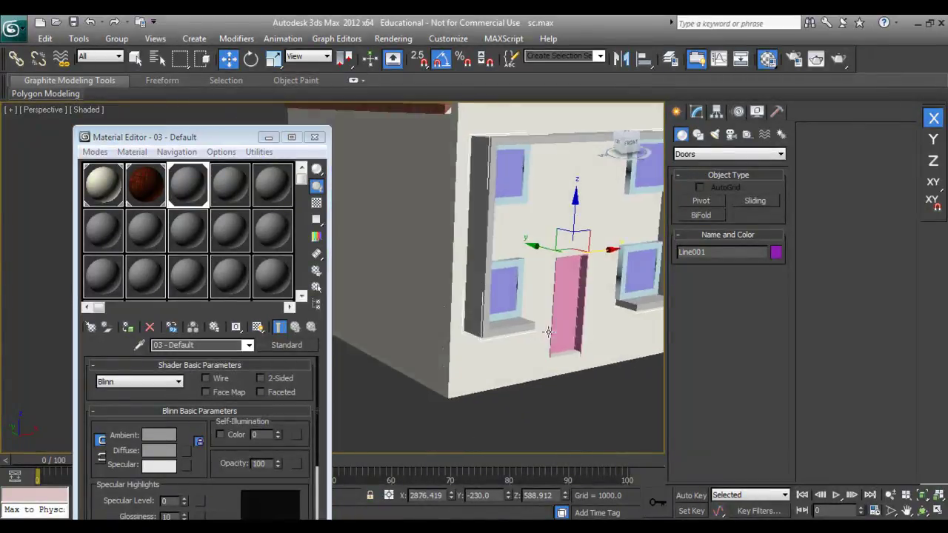
click(561, 300)
click(230, 185)
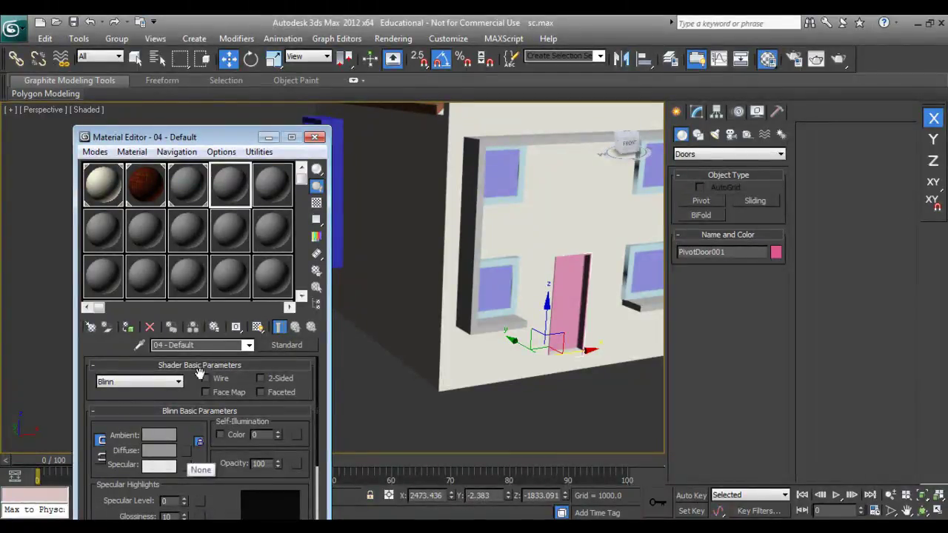
Name the material dOOR, map wood03.JPG to Diffuse, assign it to the door, and show it shaded.
click(176, 345)
text(dOOR)
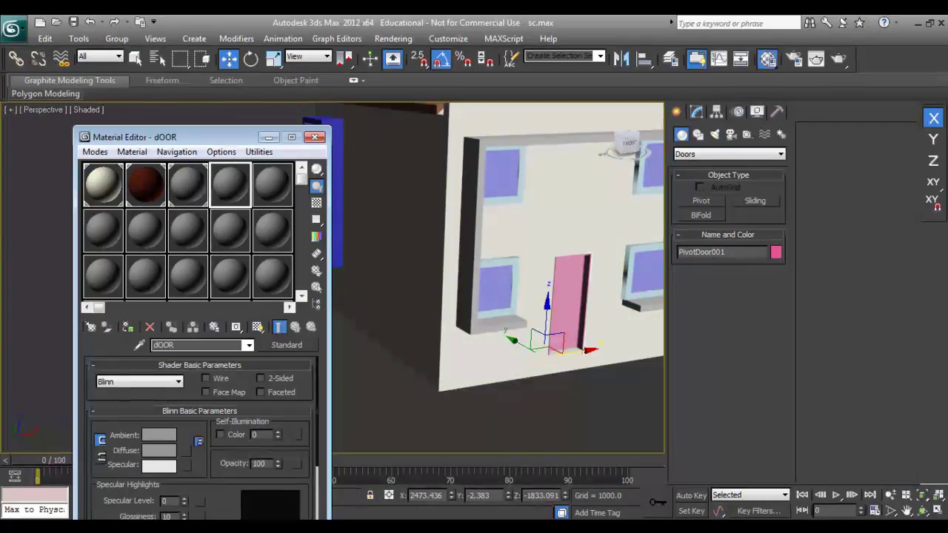
click(186, 451)
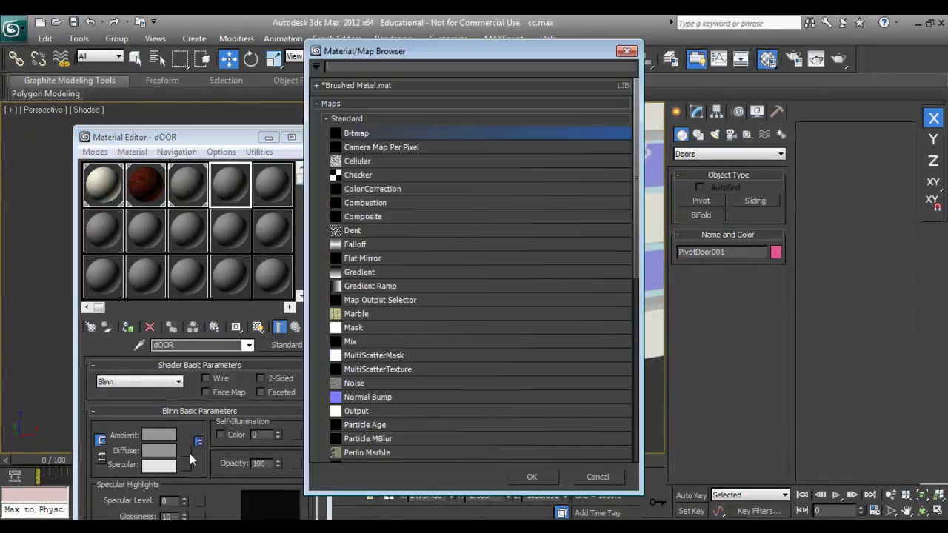
click(355, 121)
double_click(358, 133)
click(140, 144)
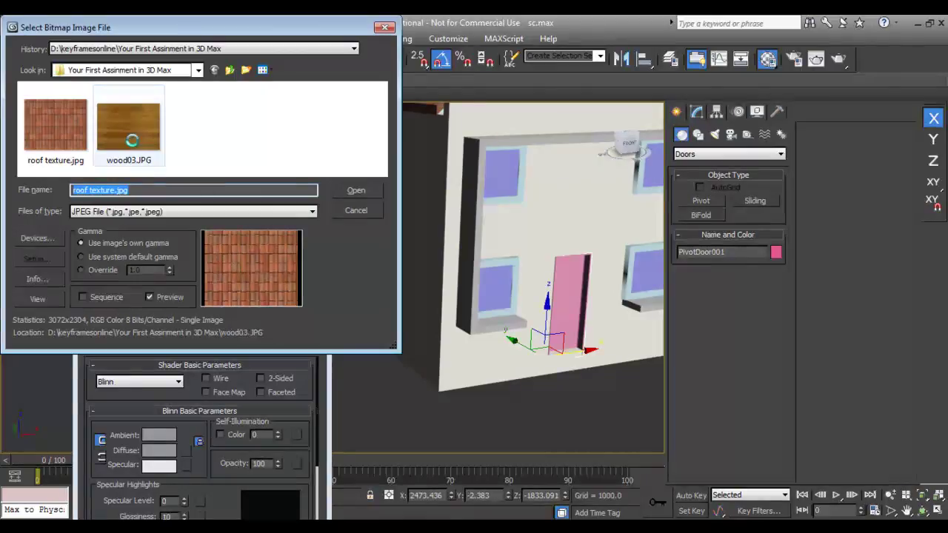
click(355, 190)
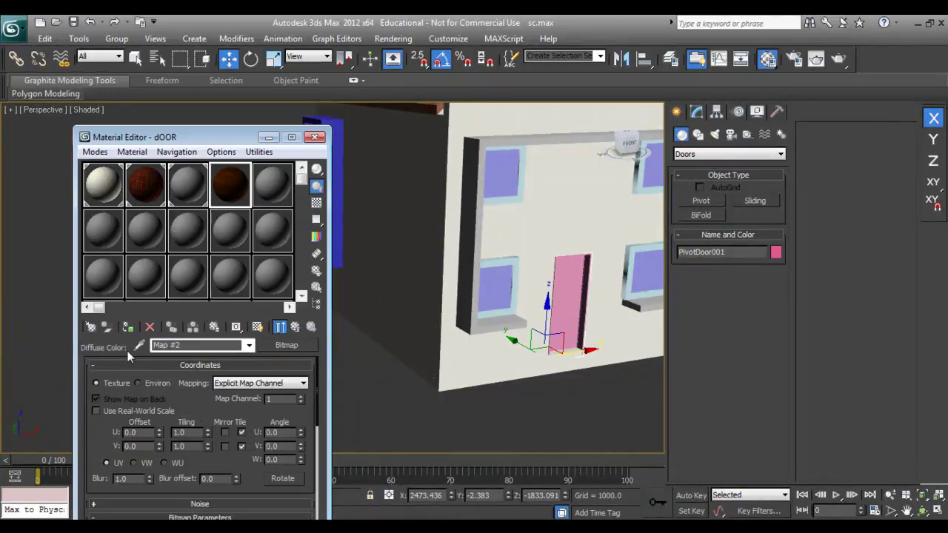
click(127, 327)
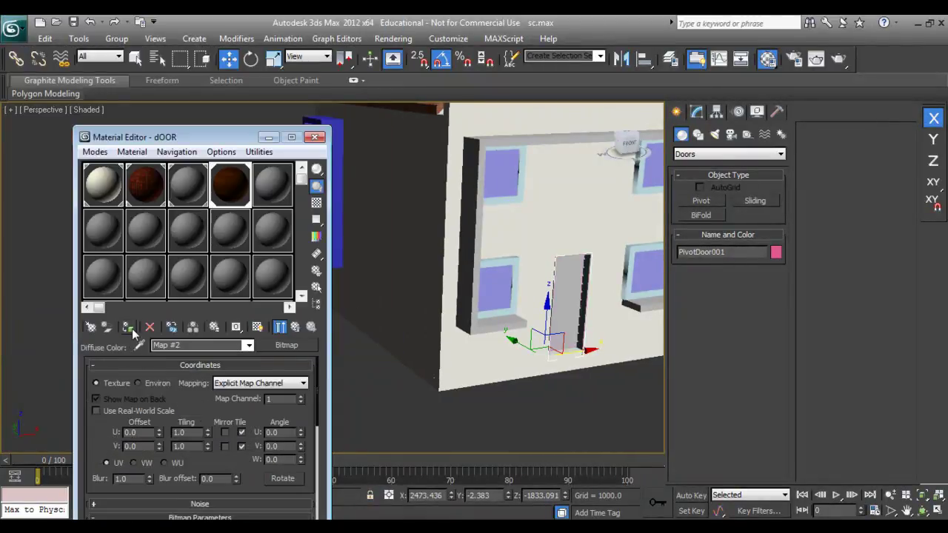
click(257, 327)
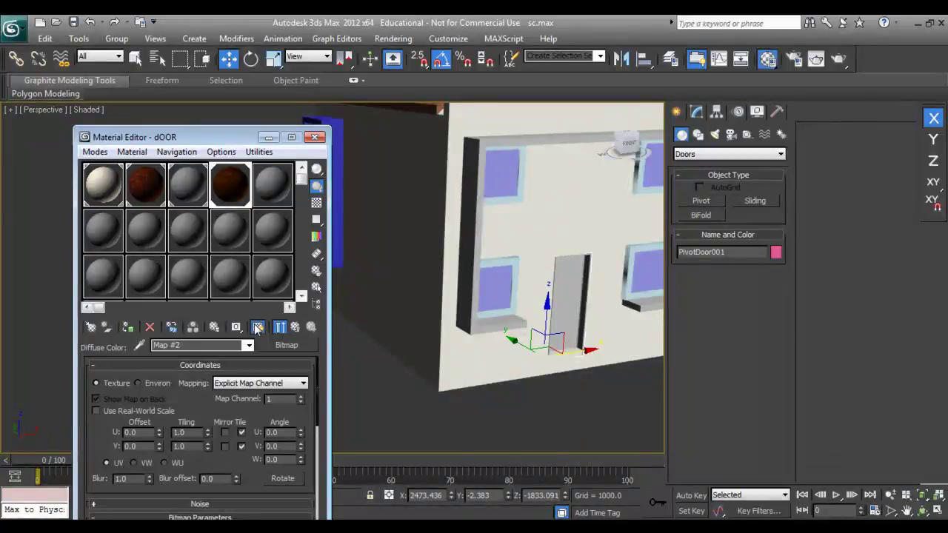
Add a UVW Map modifier to the door and frame the view on it.
click(702, 111)
click(711, 151)
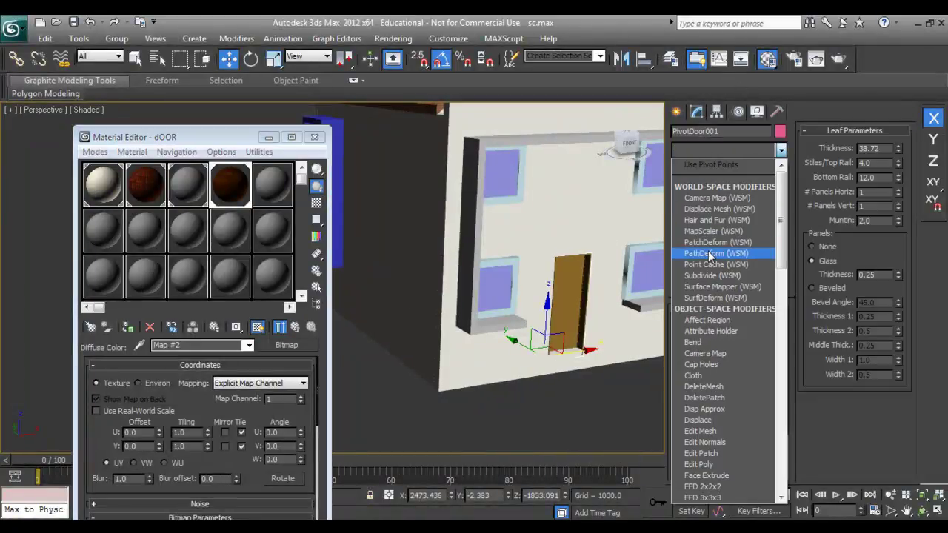
key(u)
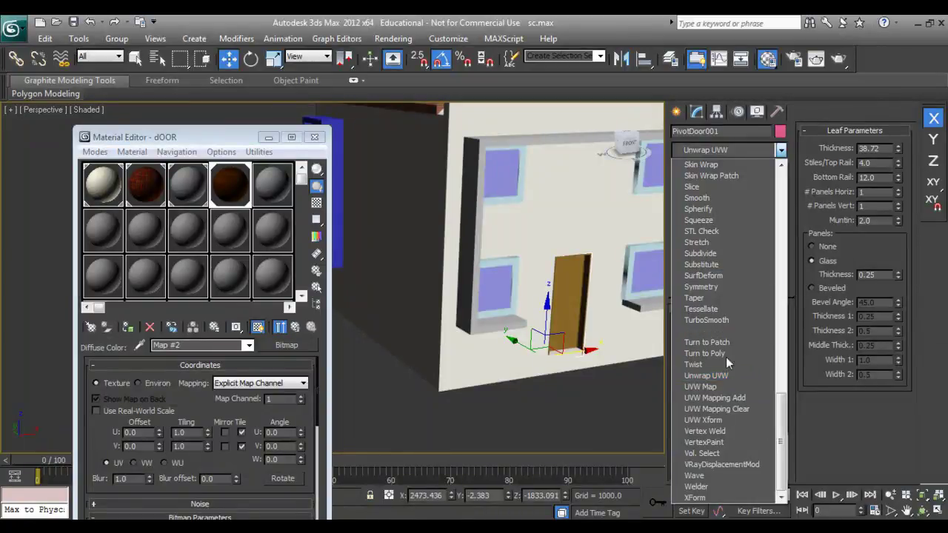
click(712, 387)
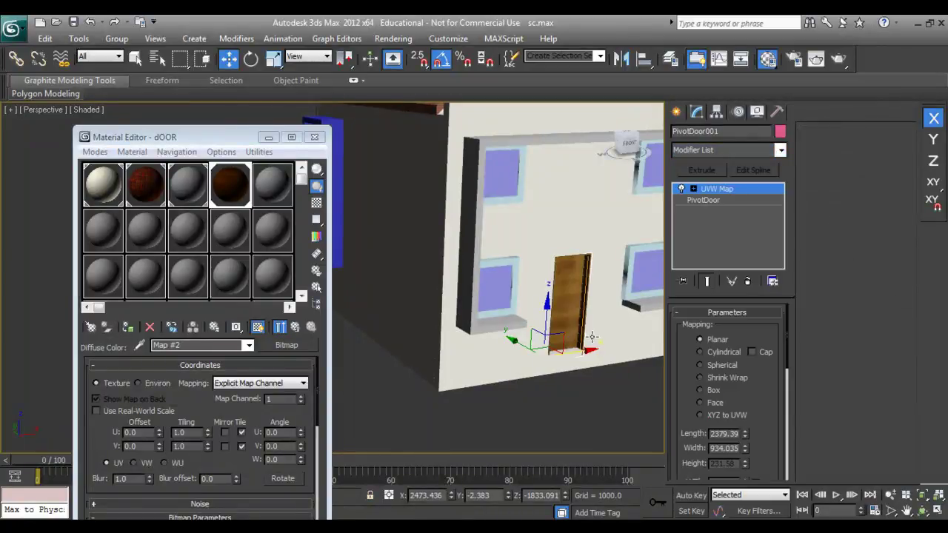
scroll(499, 349, up, 5)
scroll(484, 345, down, 2)
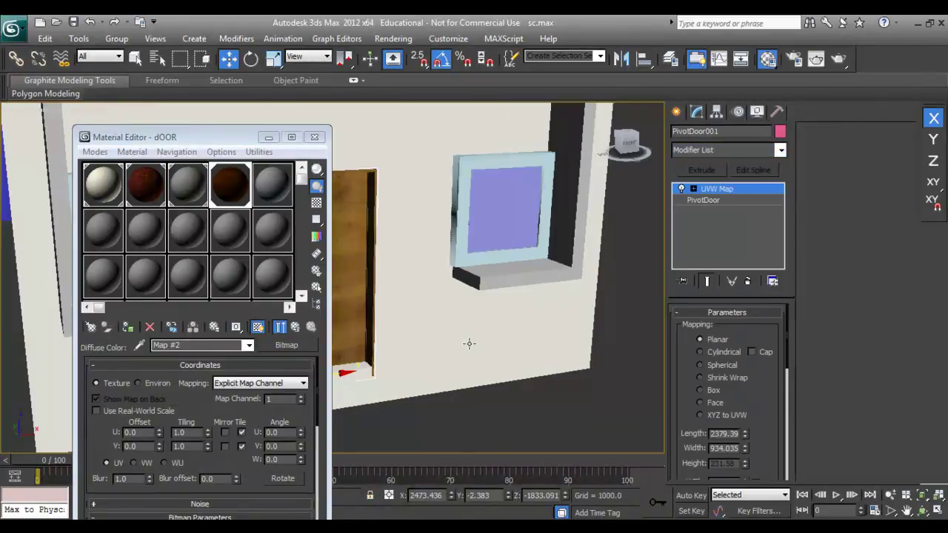
key(z)
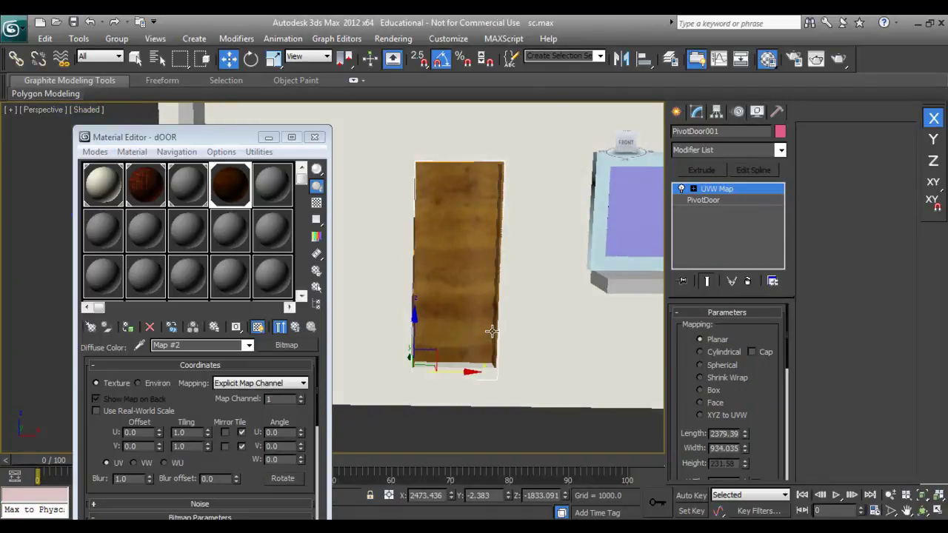
mouse_move(523, 338)
alt+middle_down()
mouse_move(491, 328)
mouse_move(510, 296)
alt+middle_up()
scroll(490, 328, down, 2)
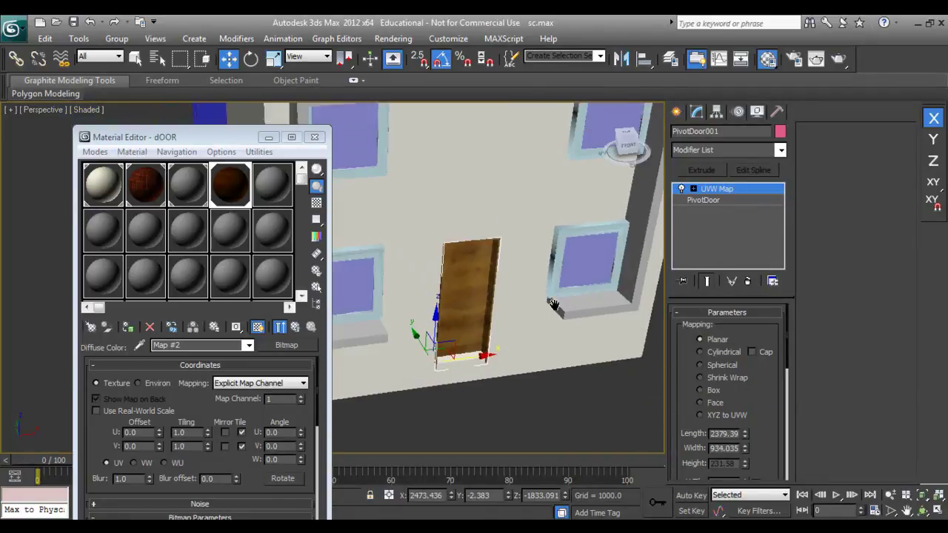
Name a new empty material slot Glass.
click(275, 194)
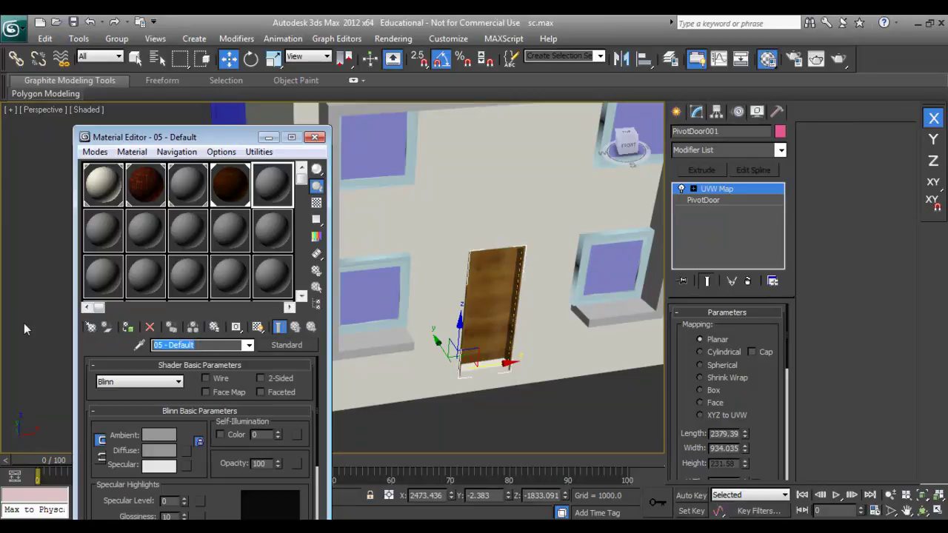
text(gLASS)
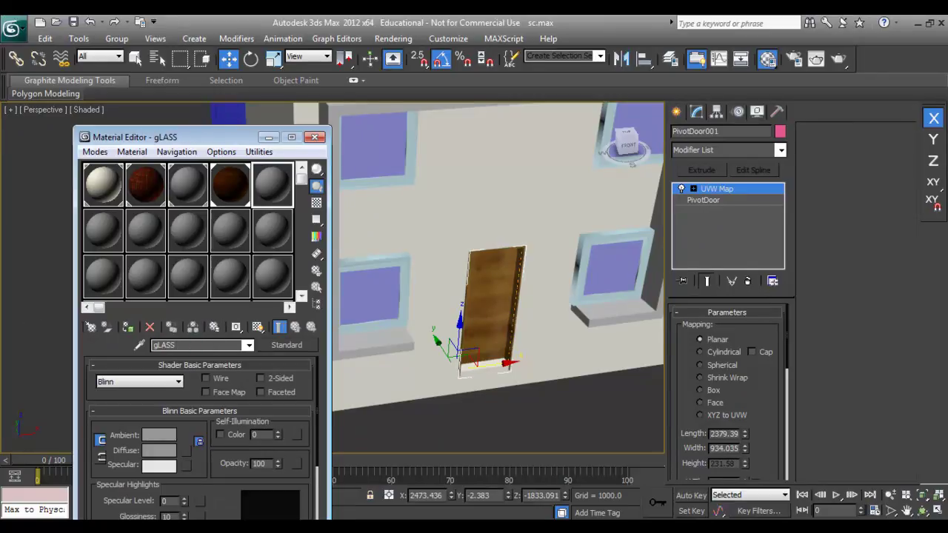
key(BackSpace)
key(BackSpace)
key(BackSpace)
key(Caps_Lock)
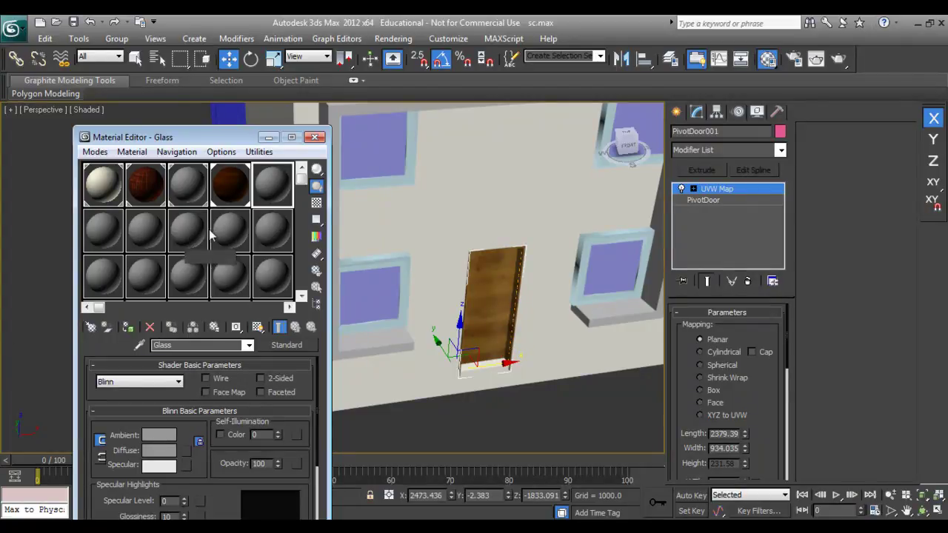
Give Glass a light-blue diffuse, opacity 42, specular level 52, and checker background.
click(162, 452)
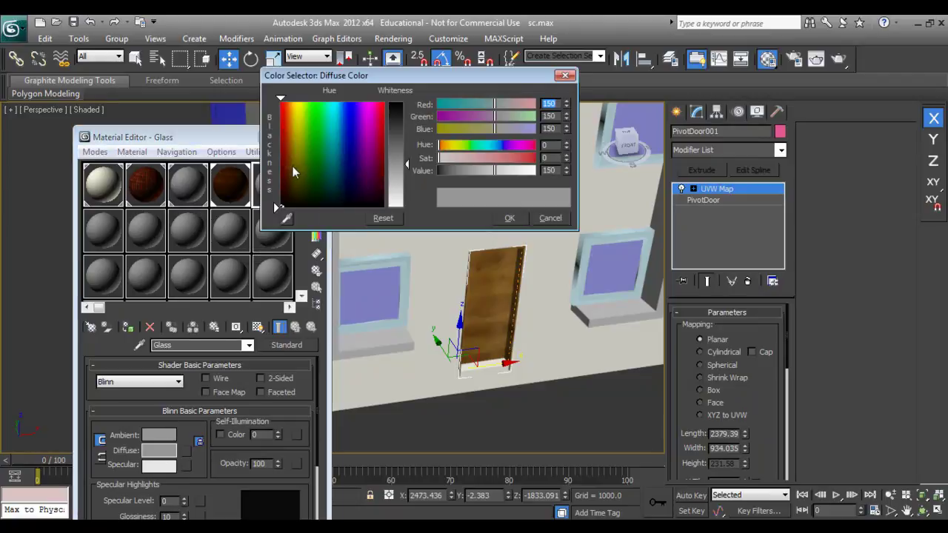
click(337, 124)
click(393, 132)
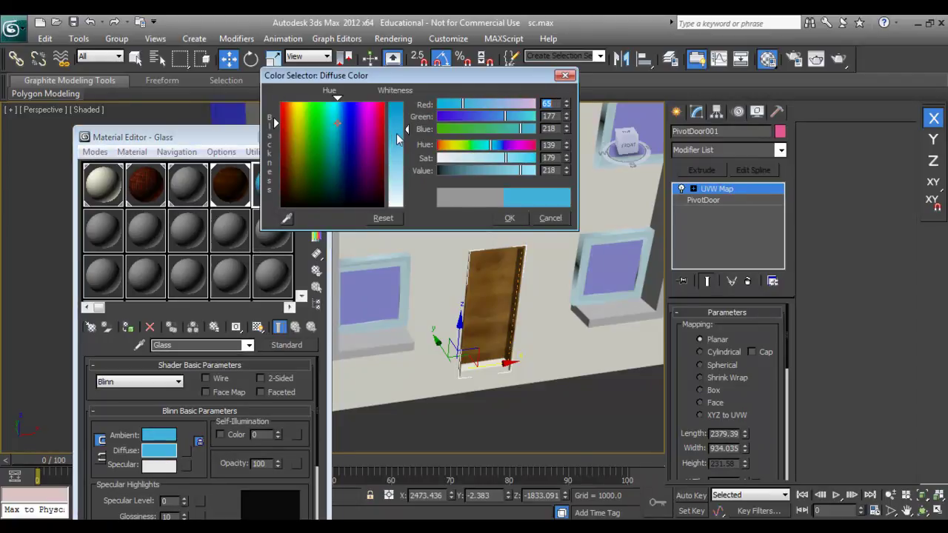
click(509, 218)
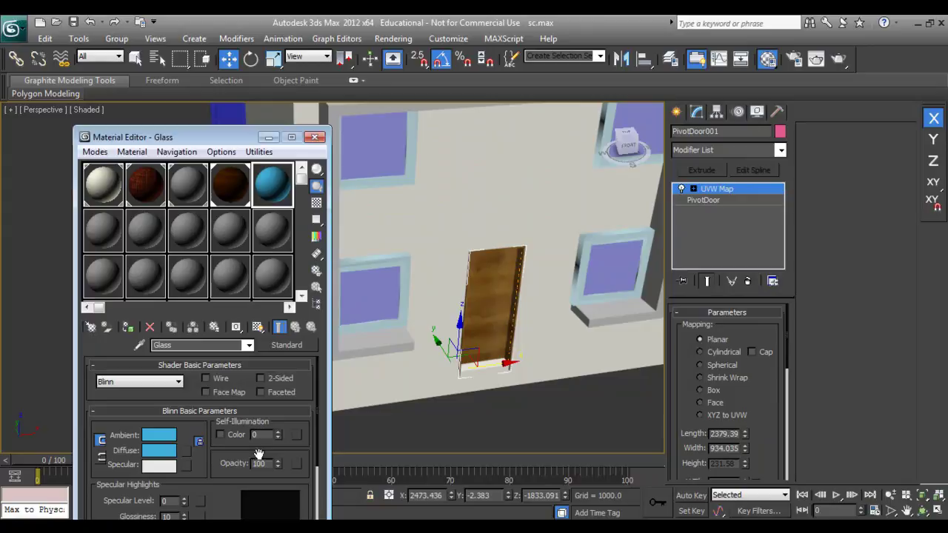
text(42)
click(316, 203)
Uncover the house in the viewport and select the upper-left window.
drag(252, 138, 737, 42)
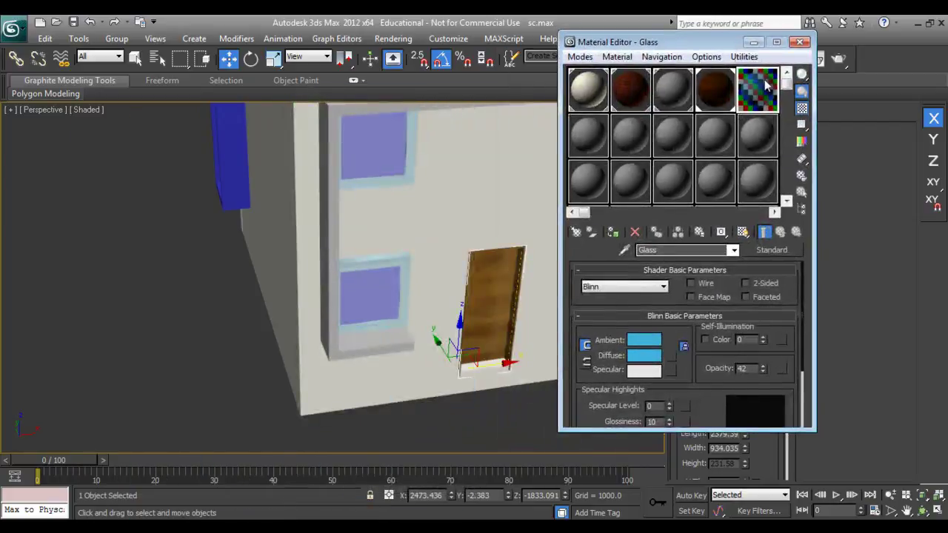
scroll(684, 397, down, 2)
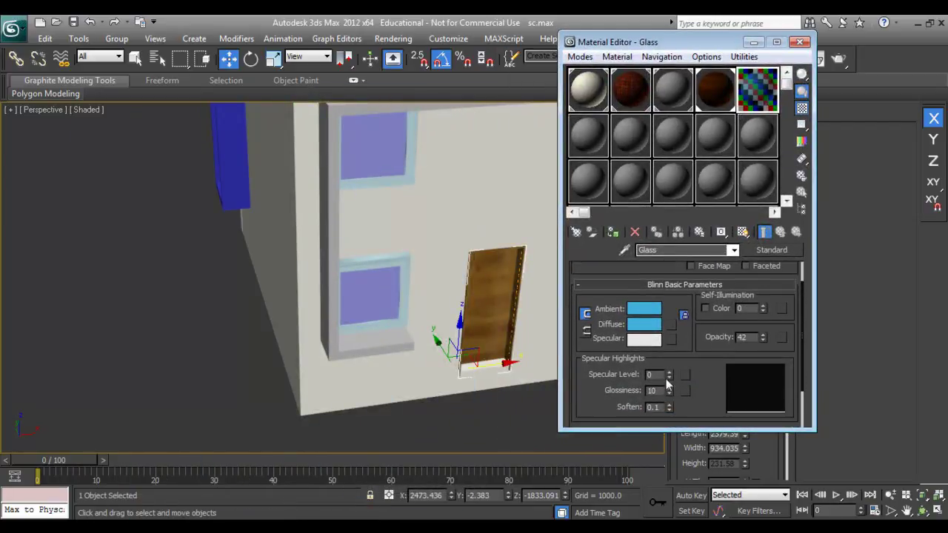
drag(668, 374, 678, 337)
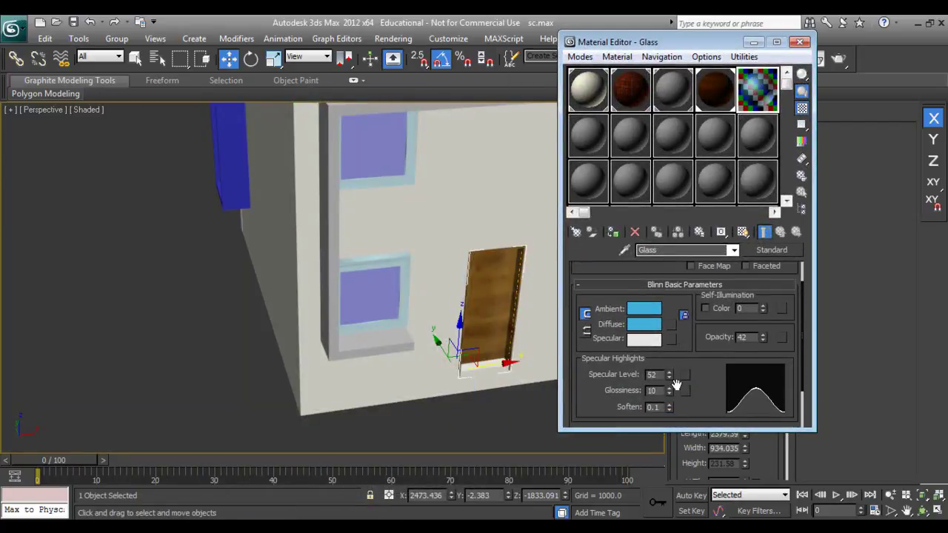
drag(644, 66, 699, 171)
click(381, 150)
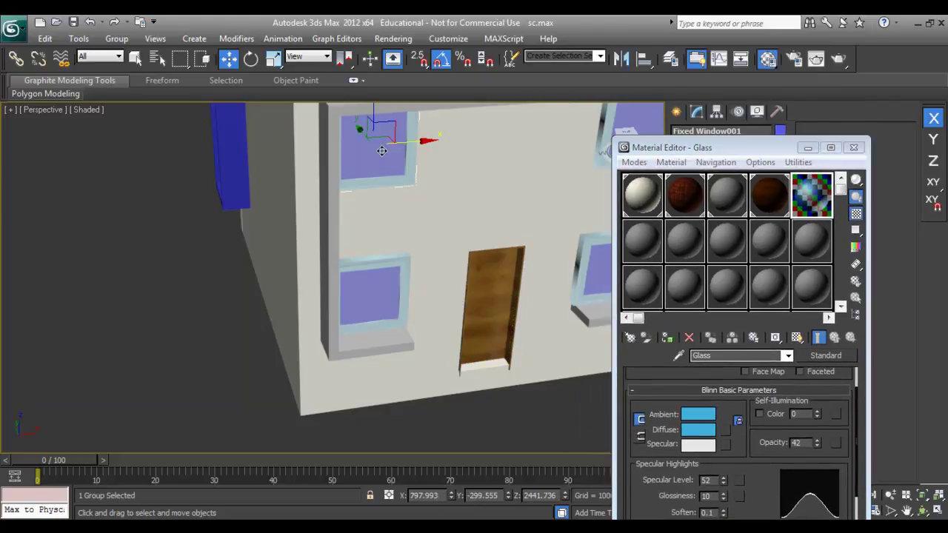
Open the window group and apply Glass to the upper-left pane, undoing a stray move.
click(116, 38)
click(131, 91)
click(367, 146)
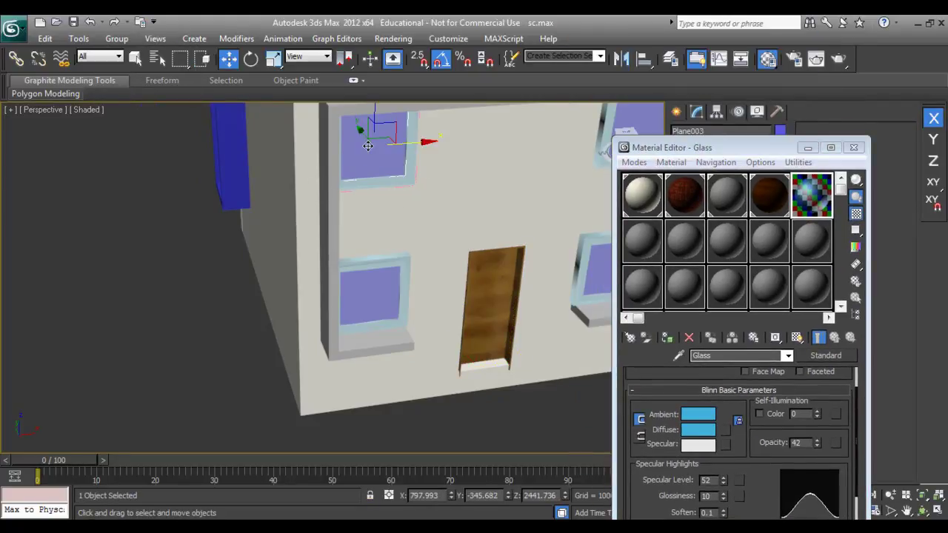
mouse_move(402, 197)
alt+middle_down()
mouse_move(245, 296)
mouse_move(240, 267)
alt+middle_up()
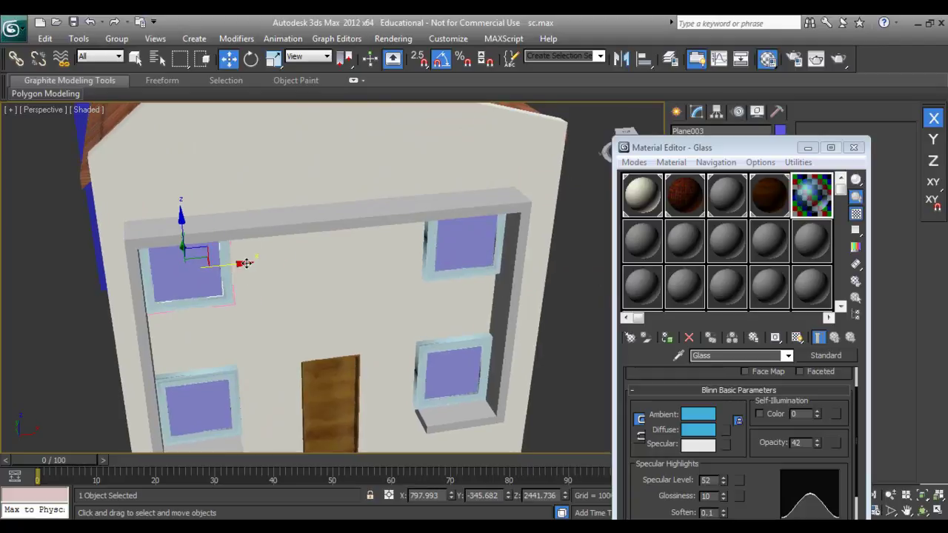
drag(245, 263, 326, 260)
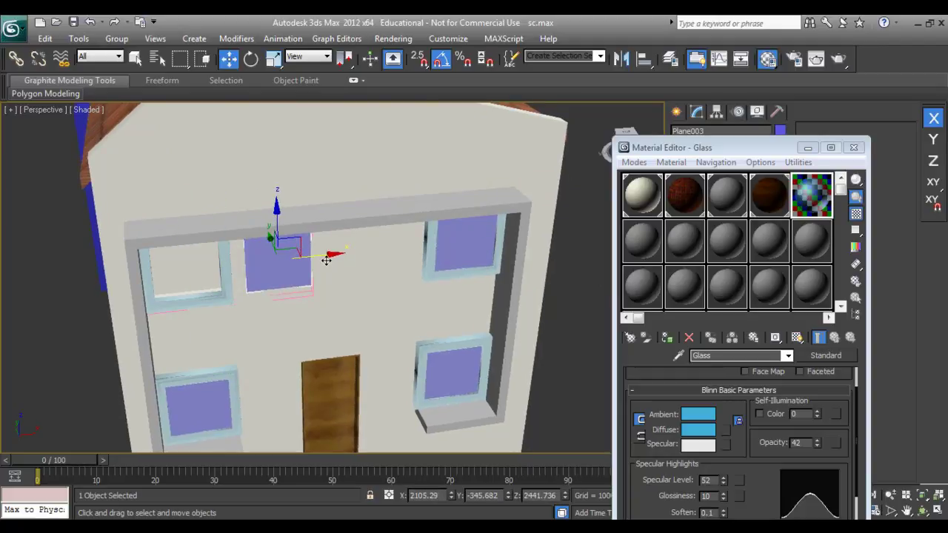
key(ctrl+z)
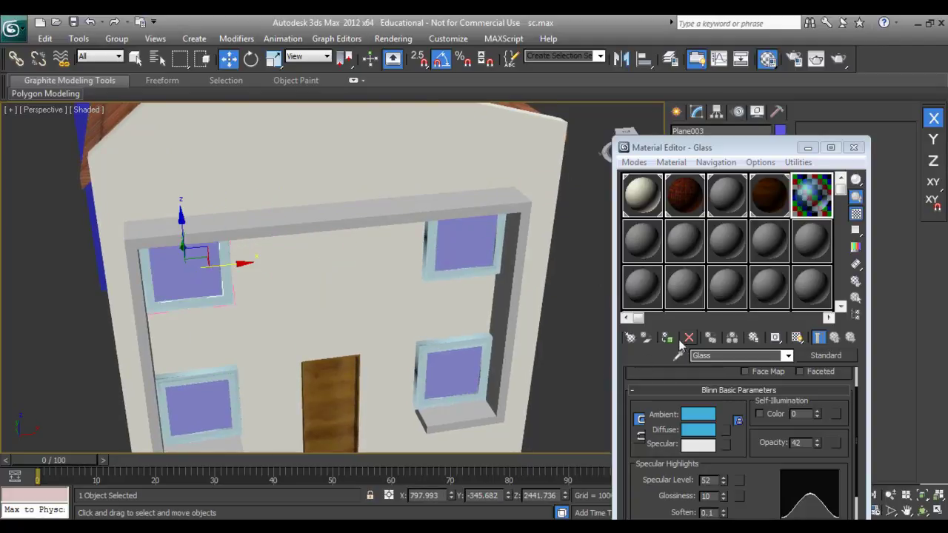
click(668, 338)
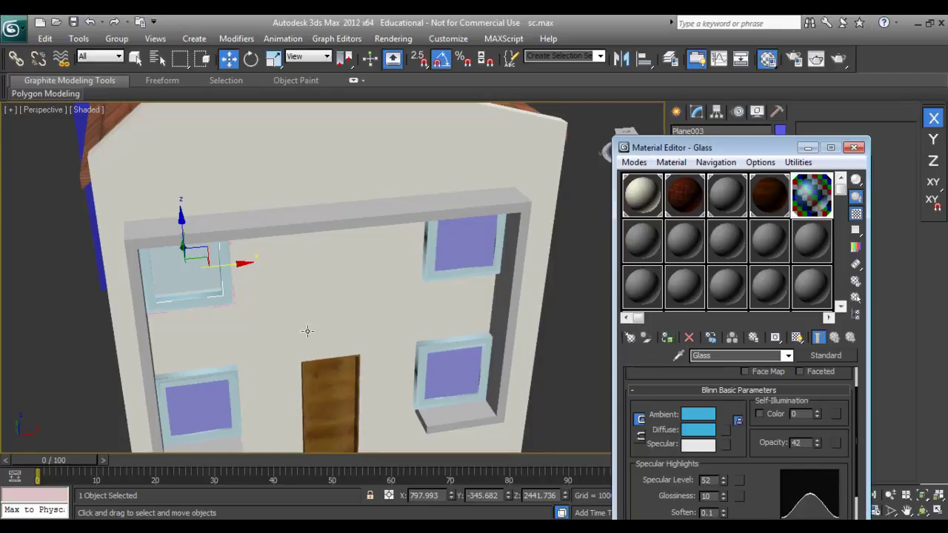
Select the upper-left window frame, undoing an accidental move.
mouse_move(238, 354)
alt+middle_down()
mouse_move(229, 330)
mouse_move(257, 343)
mouse_move(289, 330)
mouse_move(121, 305)
alt+middle_up()
click(88, 283)
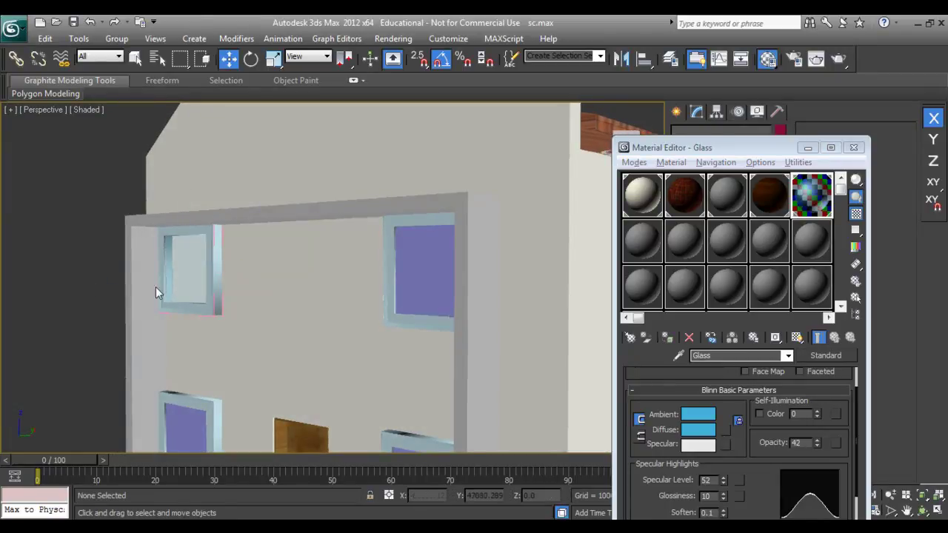
click(214, 284)
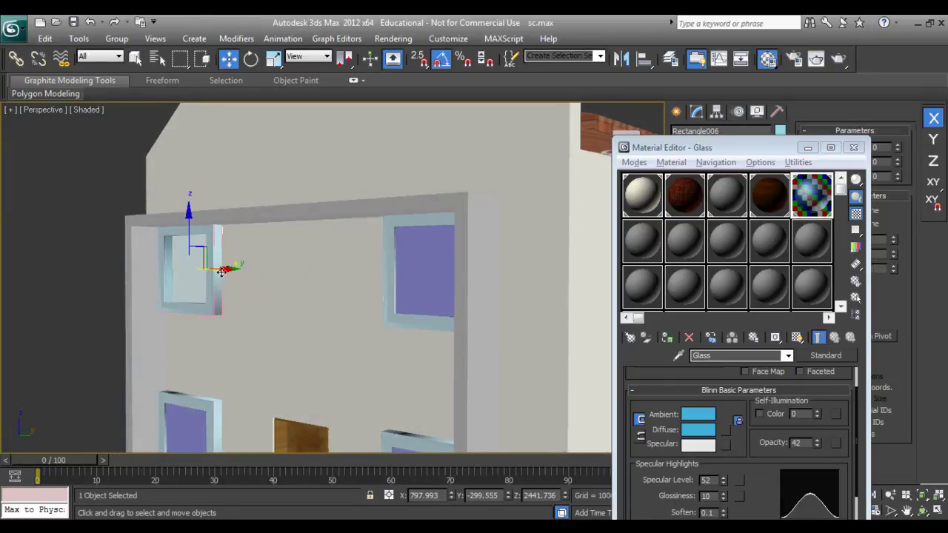
drag(220, 271, 265, 278)
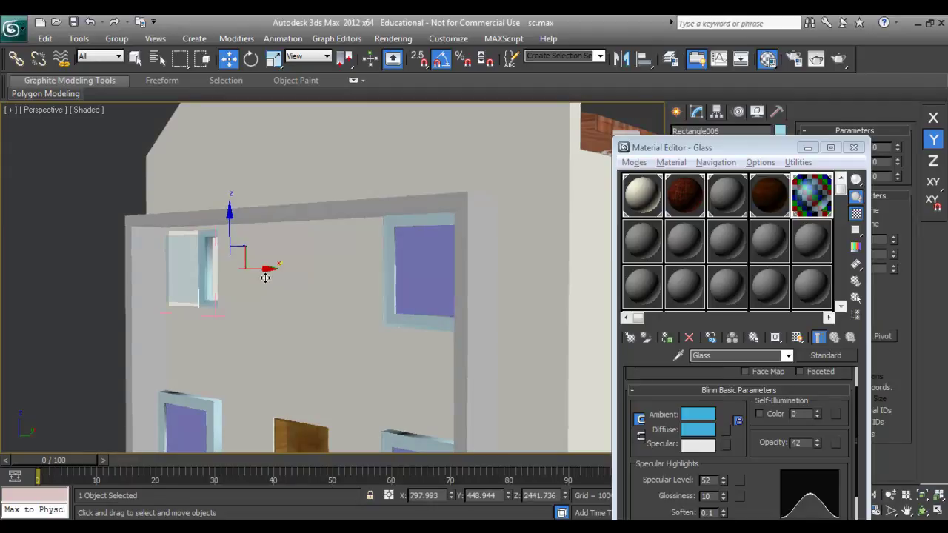
key(ctrl+z)
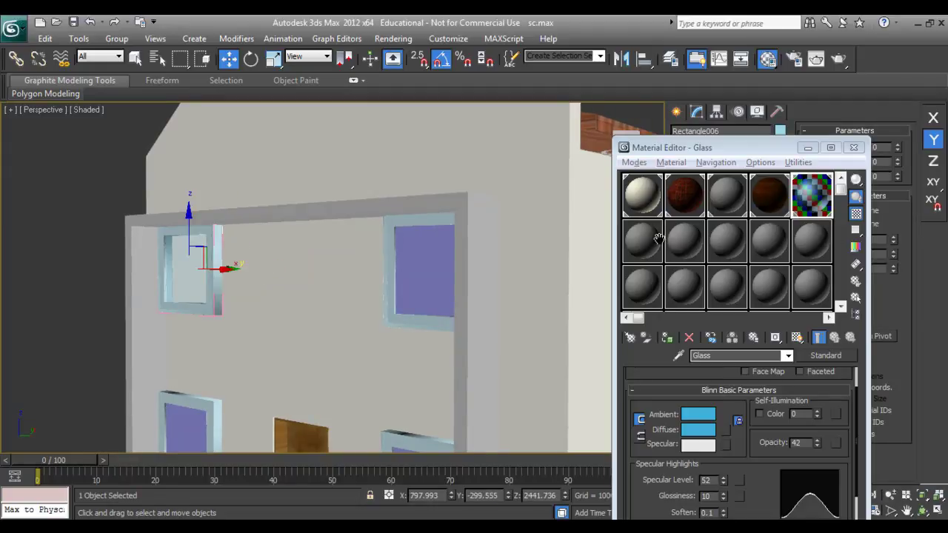
Copy Wall into a new yellow Brushed Colour material and apply it to the window frame.
click(637, 241)
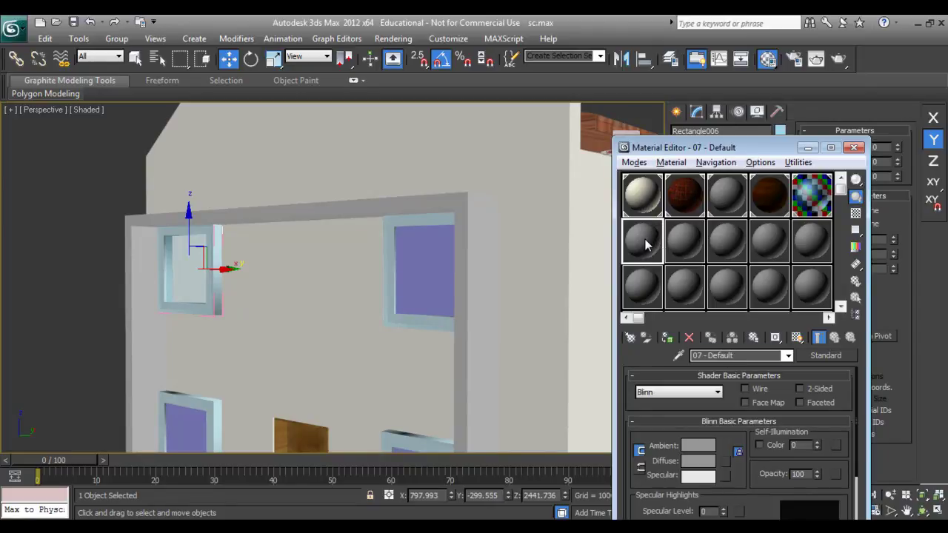
drag(641, 193, 644, 244)
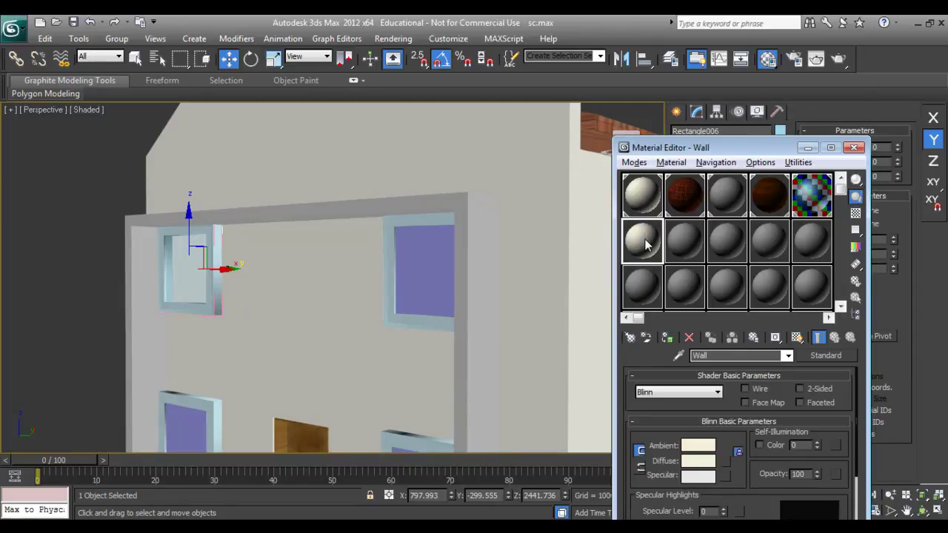
click(695, 461)
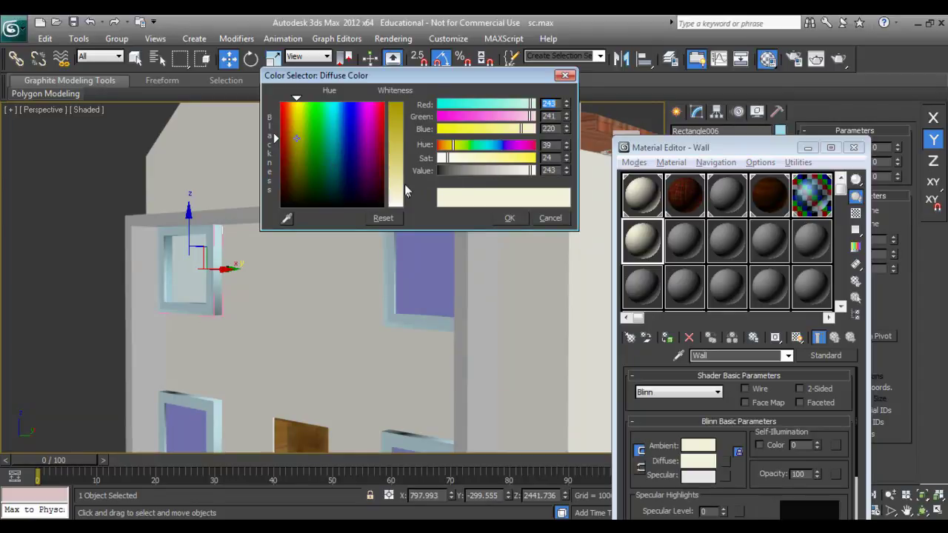
drag(405, 191, 407, 146)
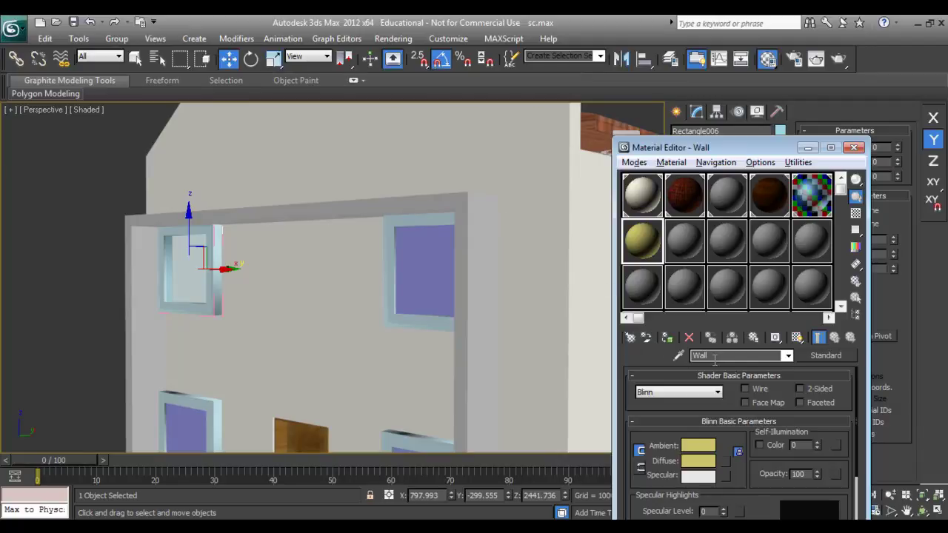
drag(716, 356, 624, 344)
text(Brushe)
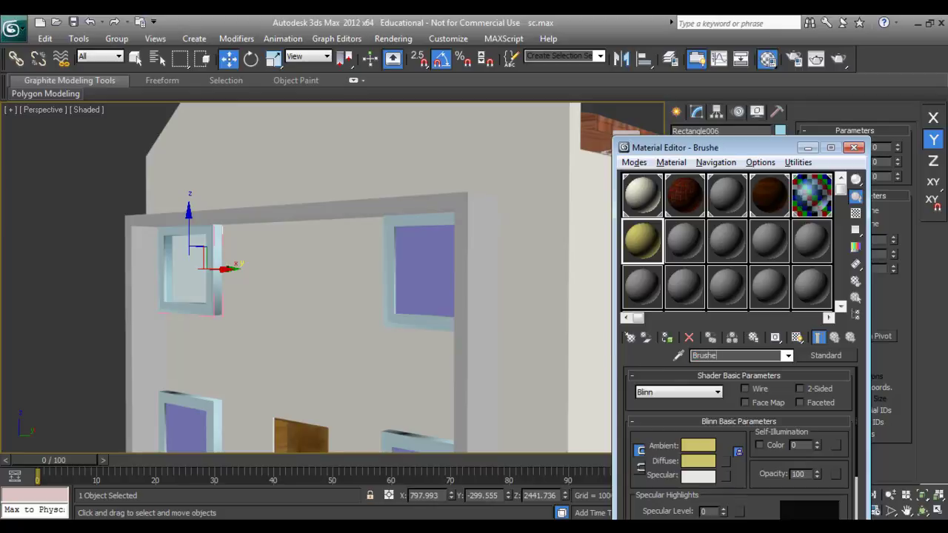
text(d Co)
text(lour)
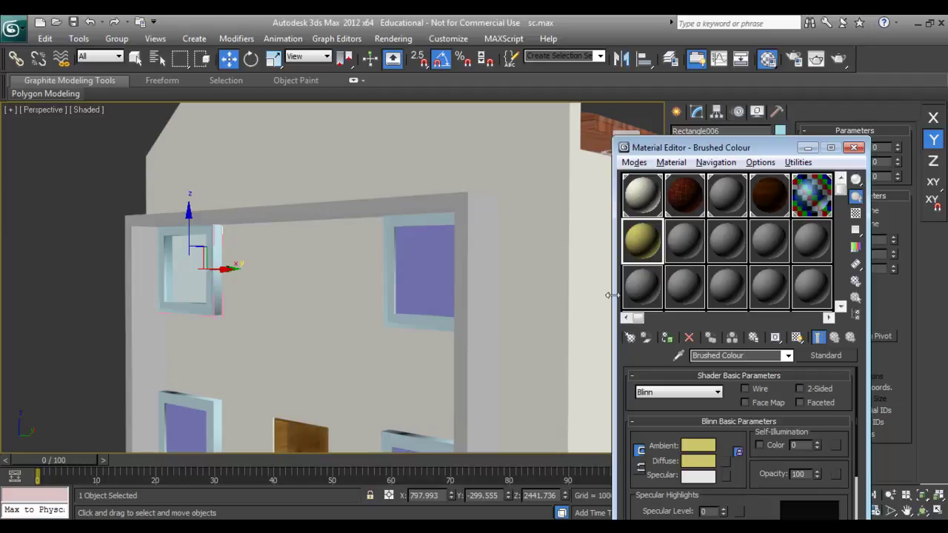
click(666, 338)
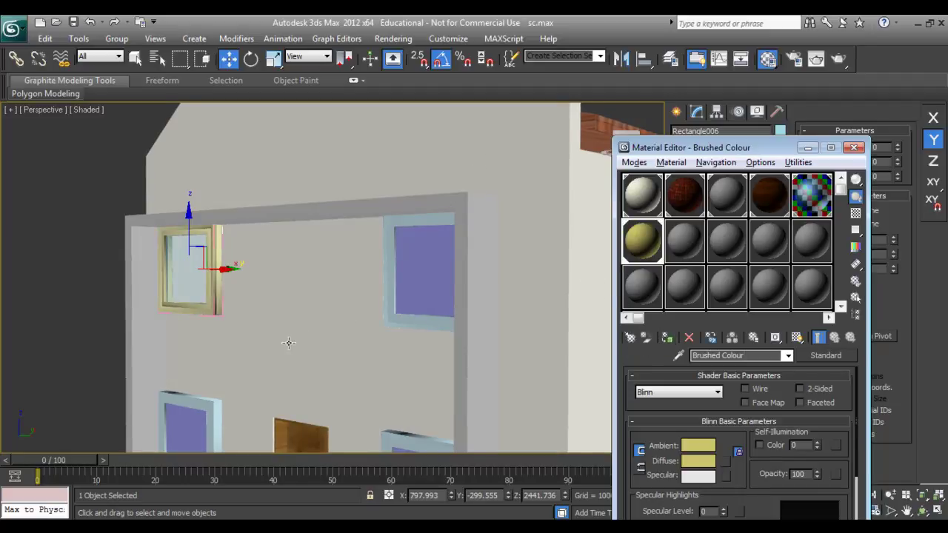
Ungroup the upper-right window, giving its pane Glass and its frame Brushed Colour.
mouse_move(244, 338)
alt+middle_down()
mouse_move(320, 335)
mouse_move(328, 351)
mouse_move(316, 348)
alt+middle_up()
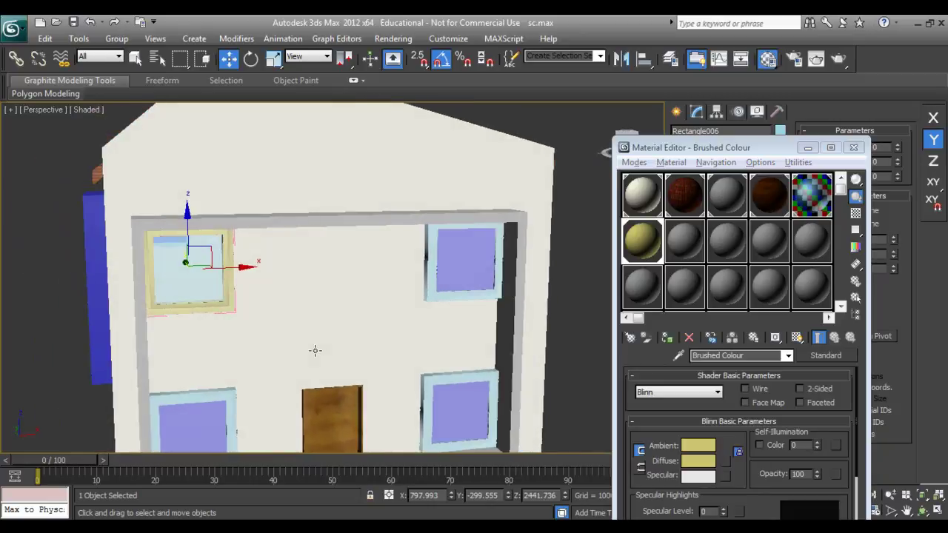
click(466, 269)
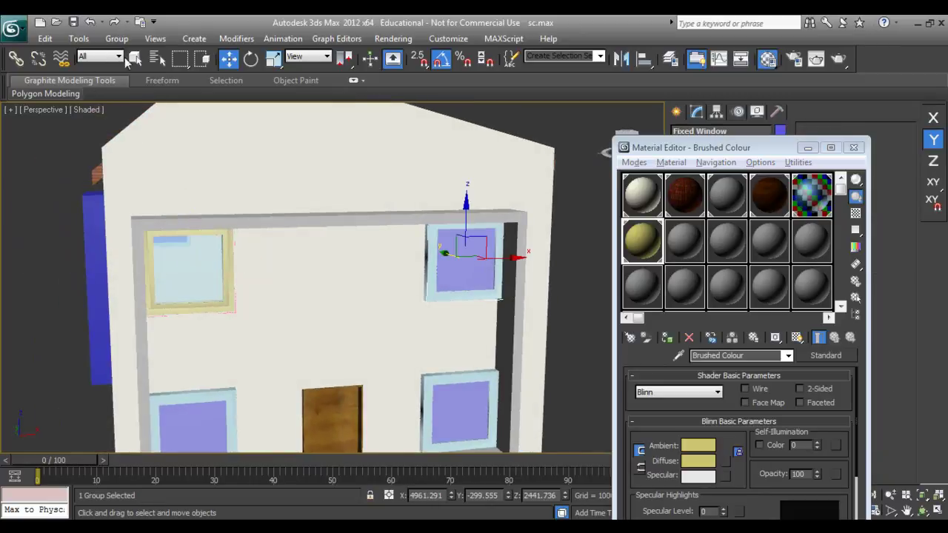
click(116, 38)
click(133, 71)
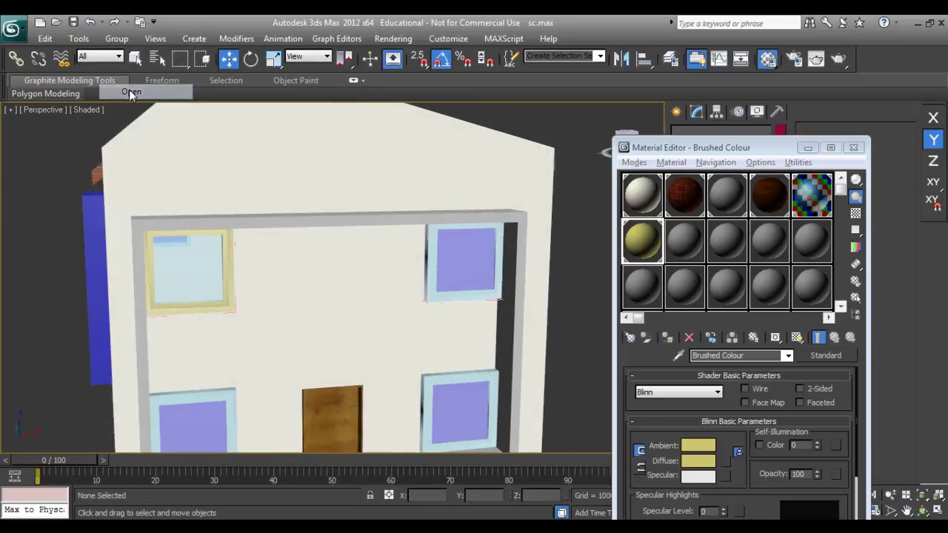
click(459, 258)
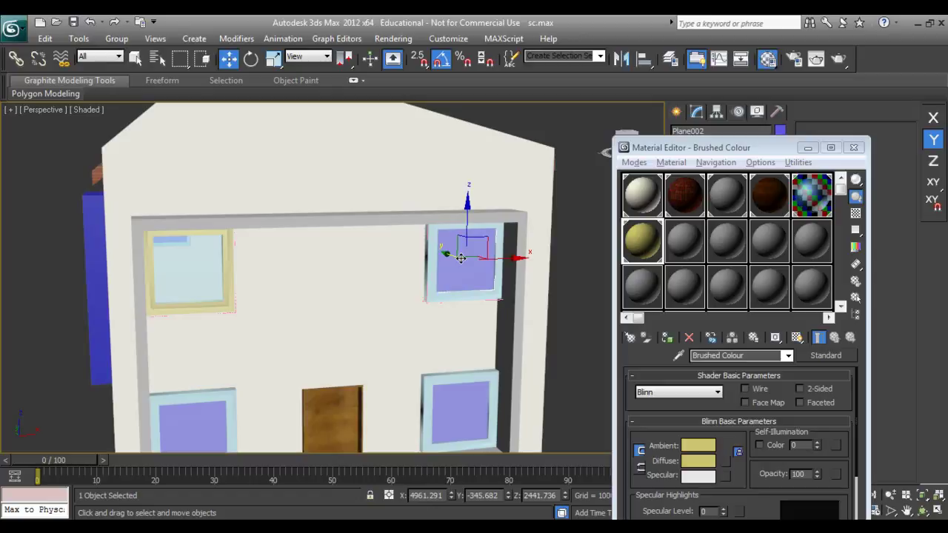
click(804, 198)
click(667, 337)
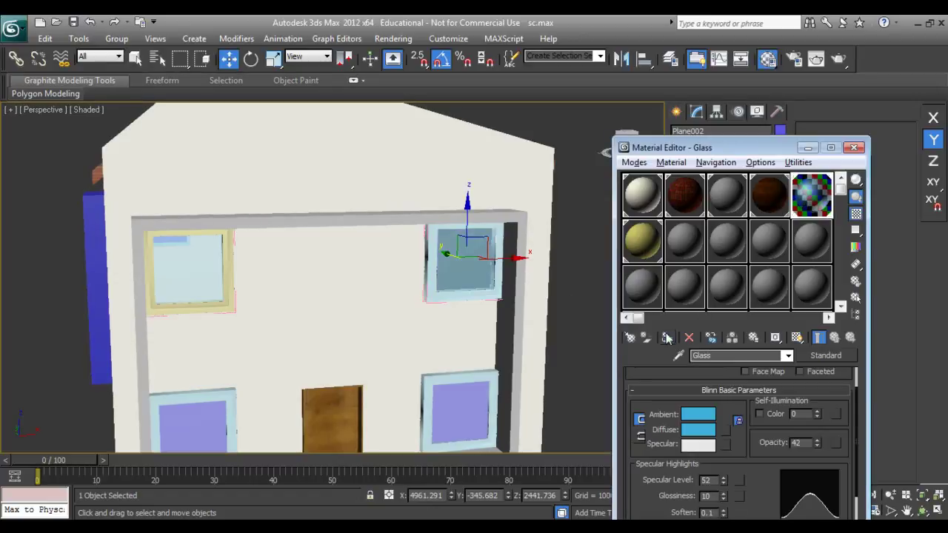
click(427, 268)
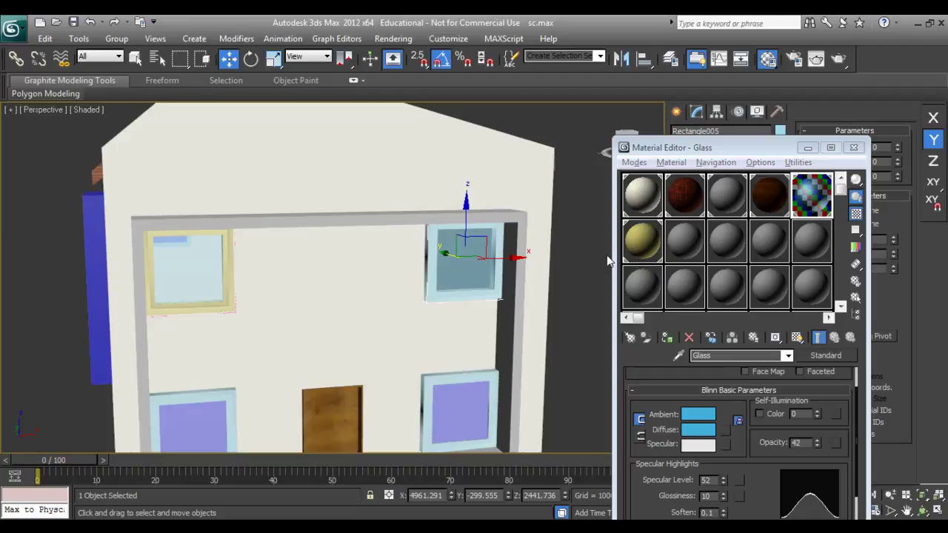
click(646, 255)
click(667, 337)
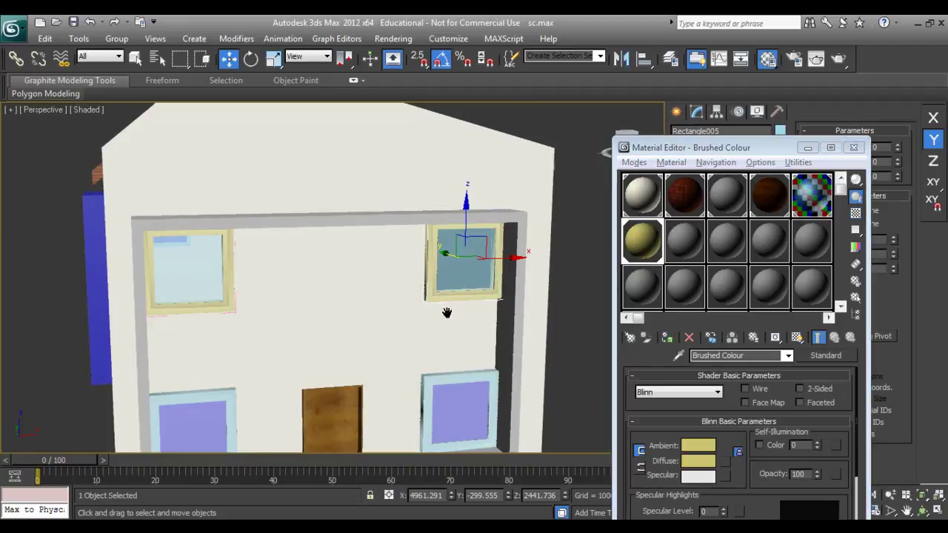
Turn the blue side panel grey with the 03 - Default material.
scroll(447, 313, down, 3)
click(374, 271)
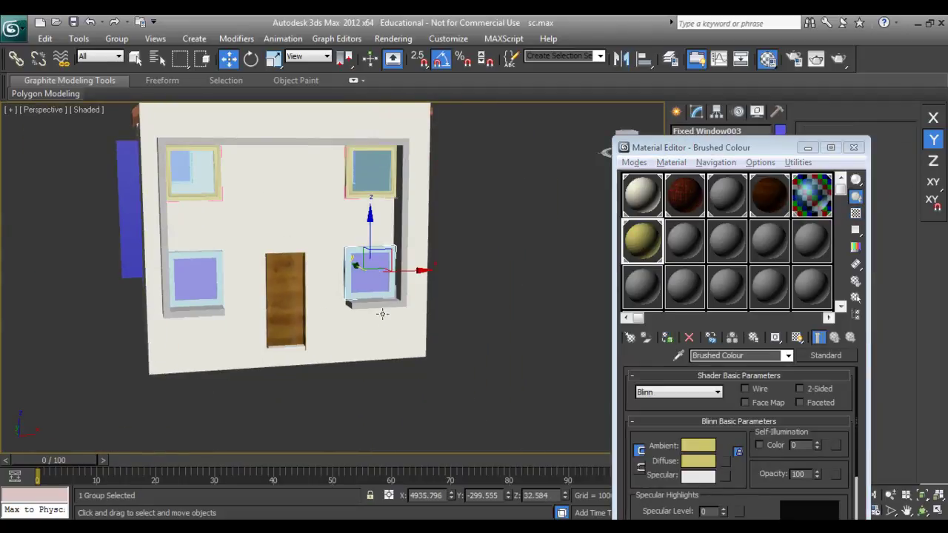
scroll(341, 341, up, 3)
middle_drag(307, 332, 358, 364)
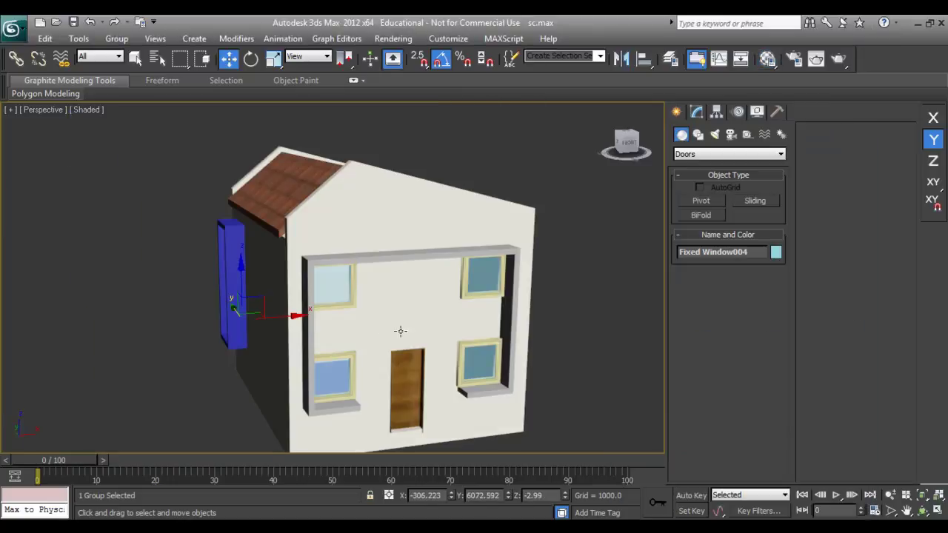
alt+middle_drag(398, 330, 224, 231)
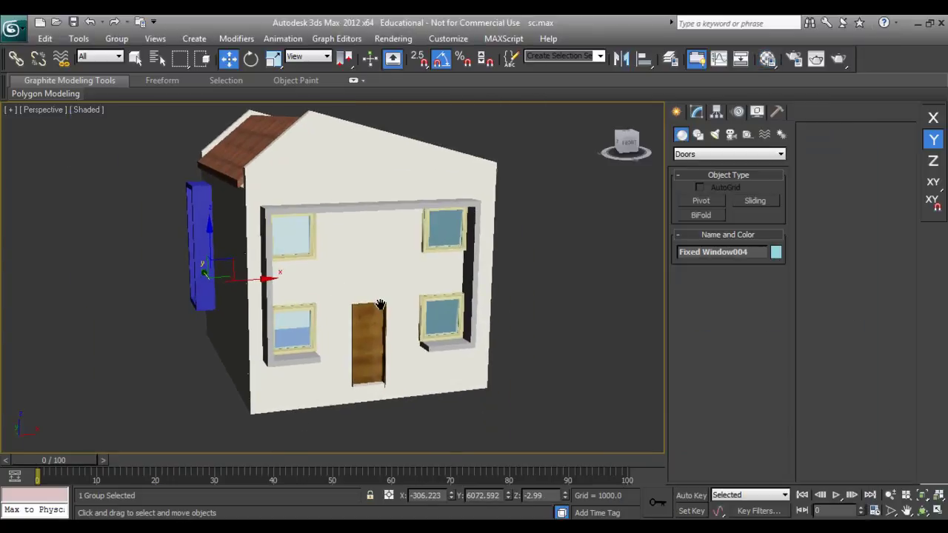
click(197, 196)
key(m)
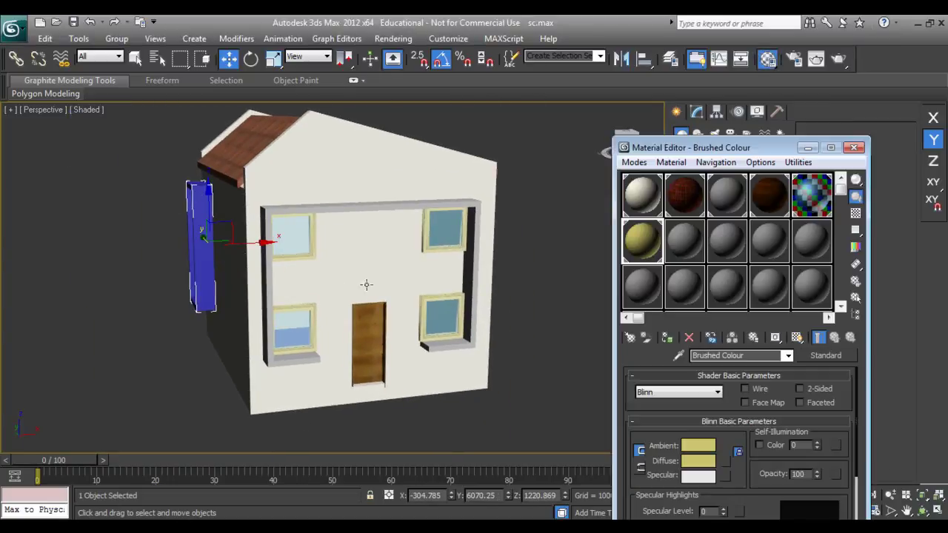
click(740, 191)
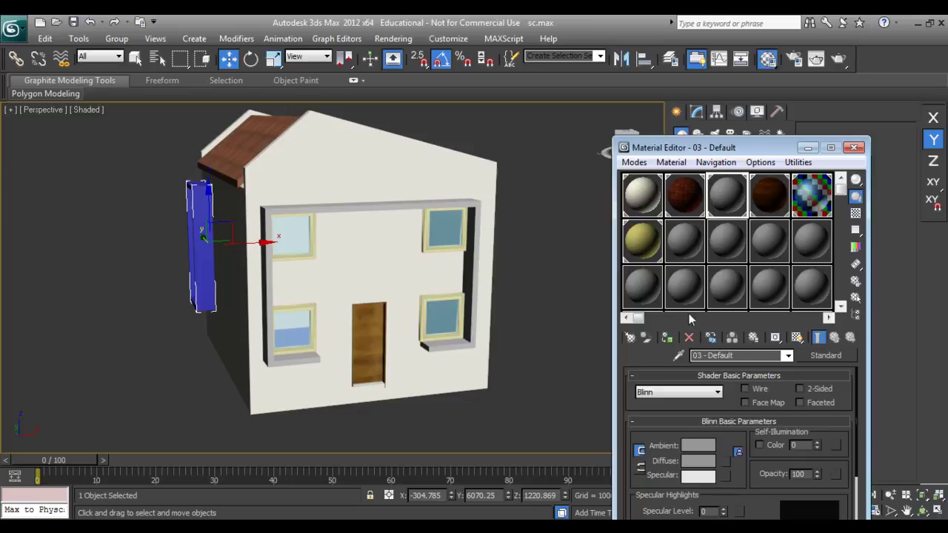
click(667, 337)
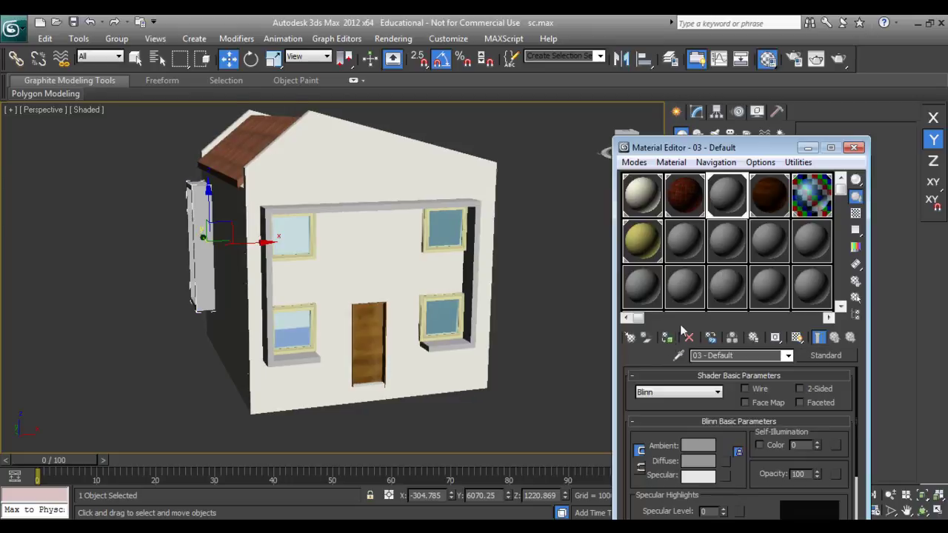
click(854, 147)
middle_drag(411, 309, 404, 293)
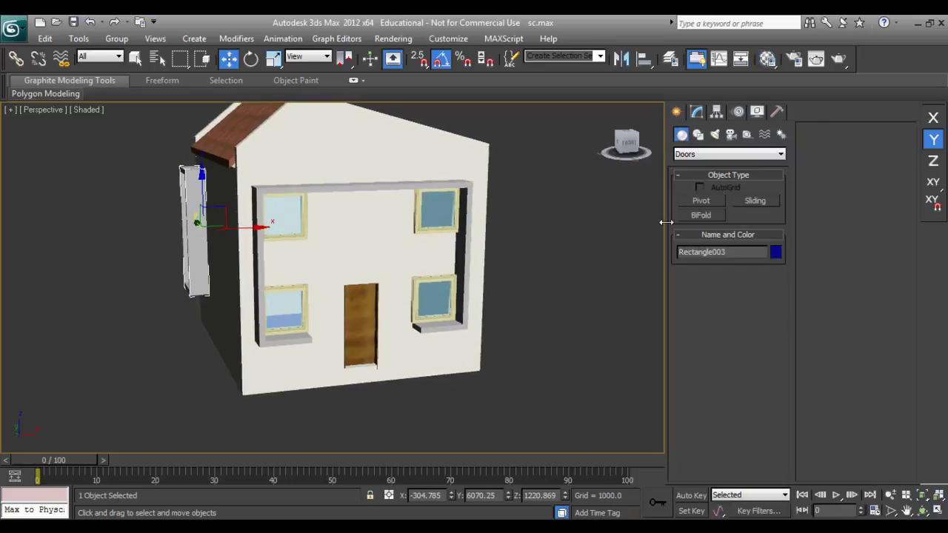
Draw a Standard Primitives plane around the house in Top view.
click(684, 154)
click(706, 167)
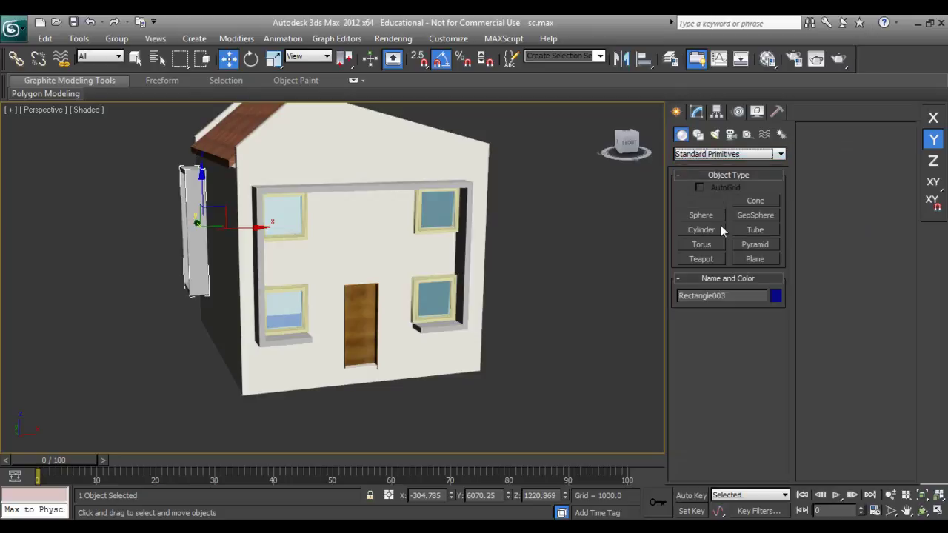
click(755, 259)
key(t)
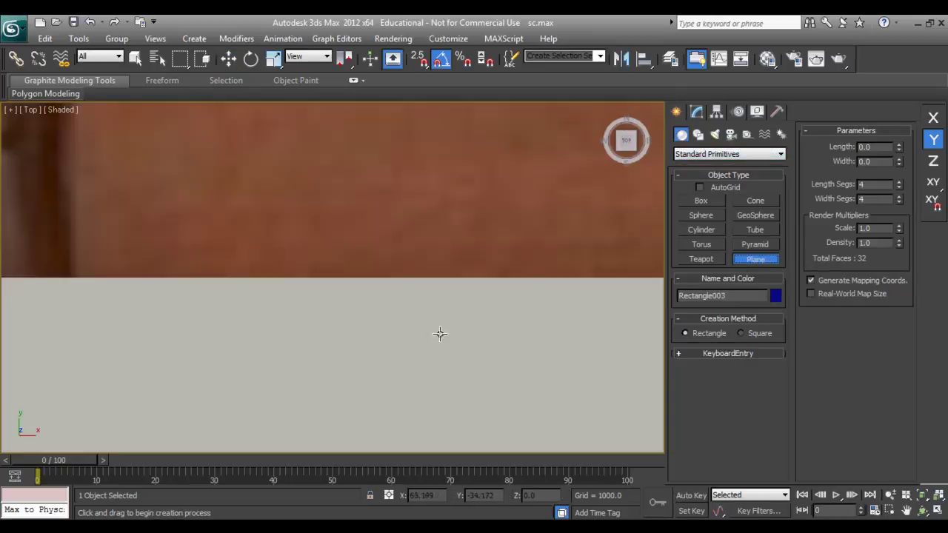
scroll(437, 330, down, 2)
scroll(431, 328, down, 3)
scroll(437, 297, down, 2)
scroll(437, 274, down, 1)
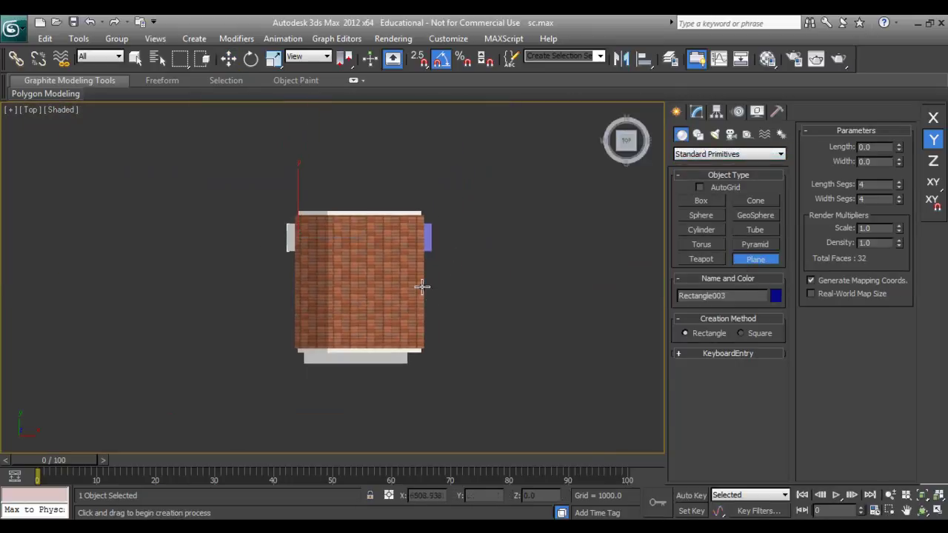
mouse_move(229, 141)
mouse_down()
mouse_move(498, 398)
mouse_move(561, 436)
mouse_up()
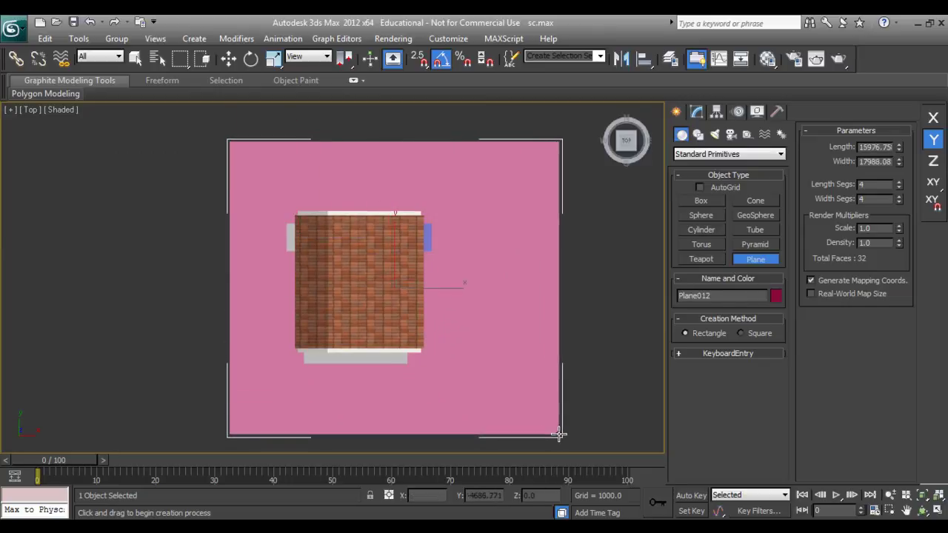
key(w)
Give the ground plane a new light-grey (221) diffuse material.
key(m)
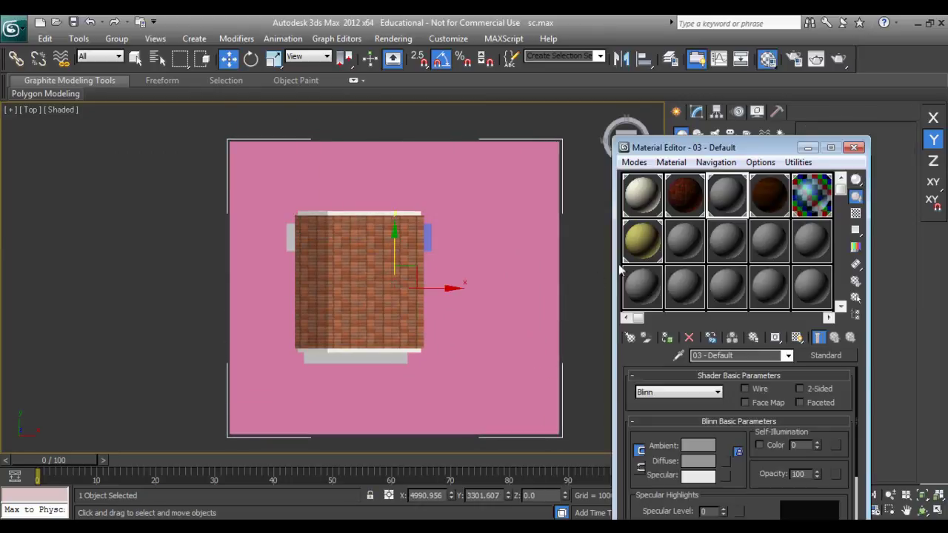
click(684, 240)
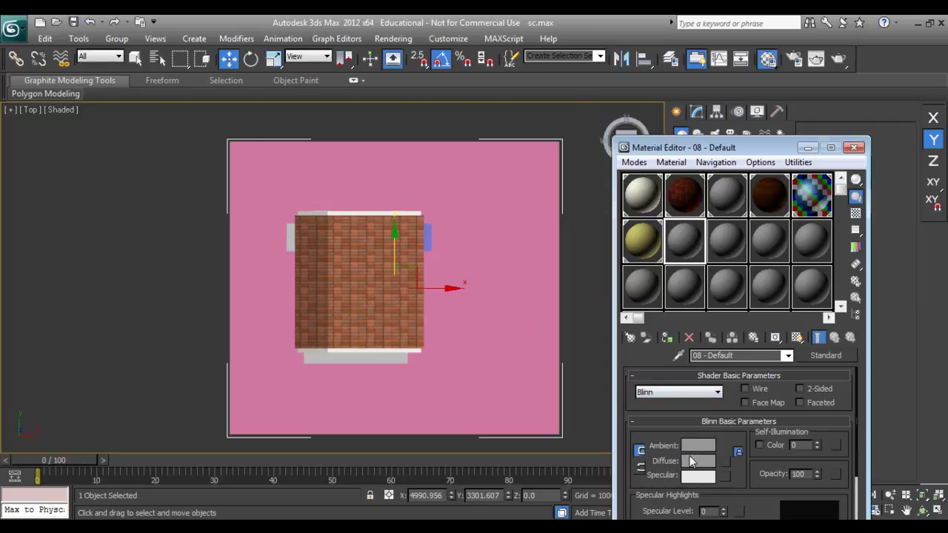
click(698, 461)
click(407, 197)
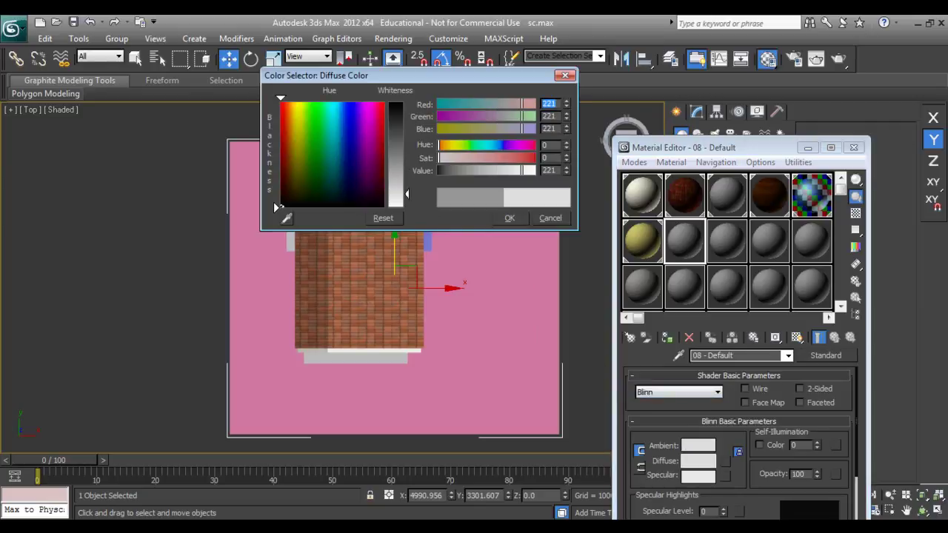
click(510, 218)
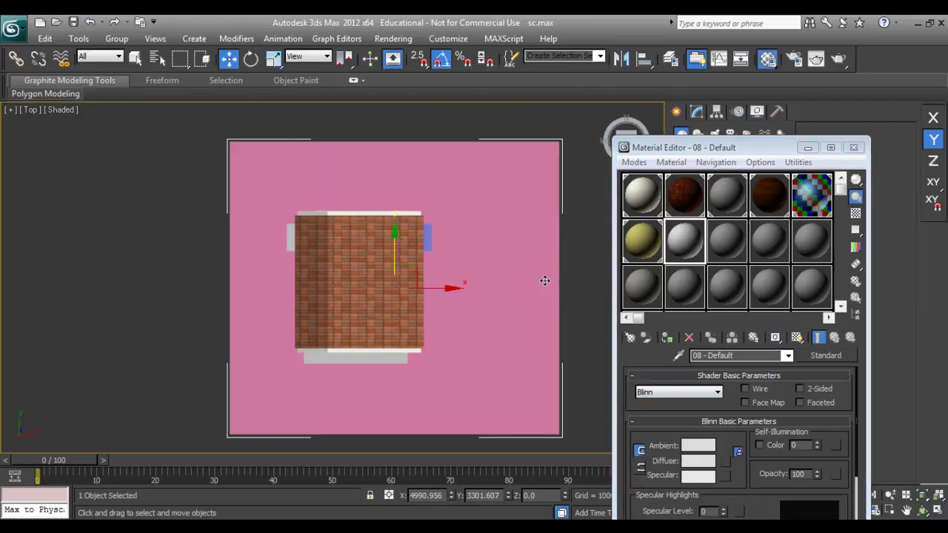
click(666, 338)
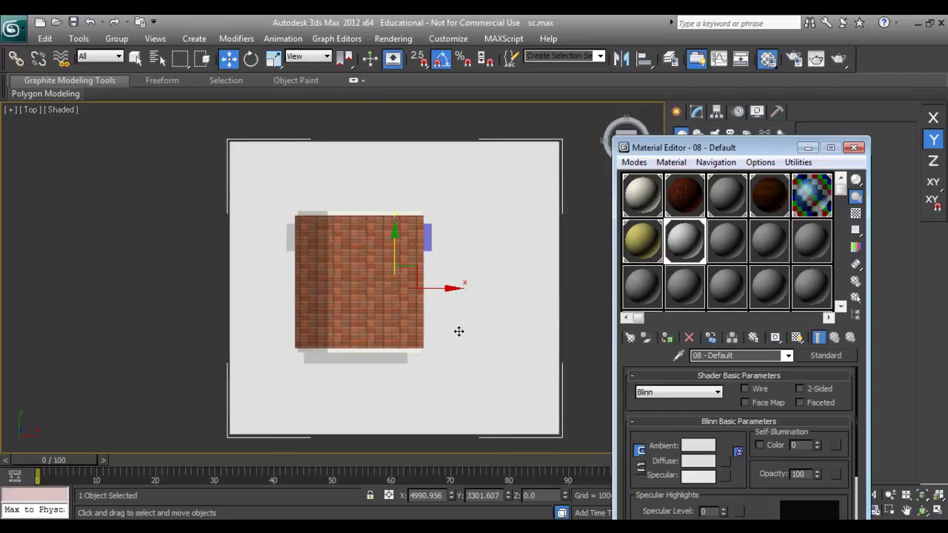
click(853, 148)
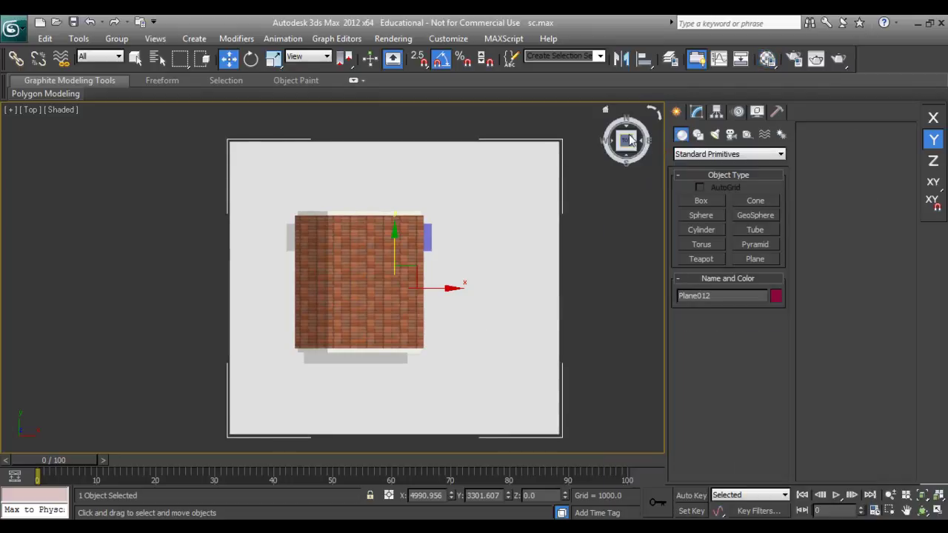
Enlarge the ground plane to roughly 44575 by 38152 units.
click(603, 115)
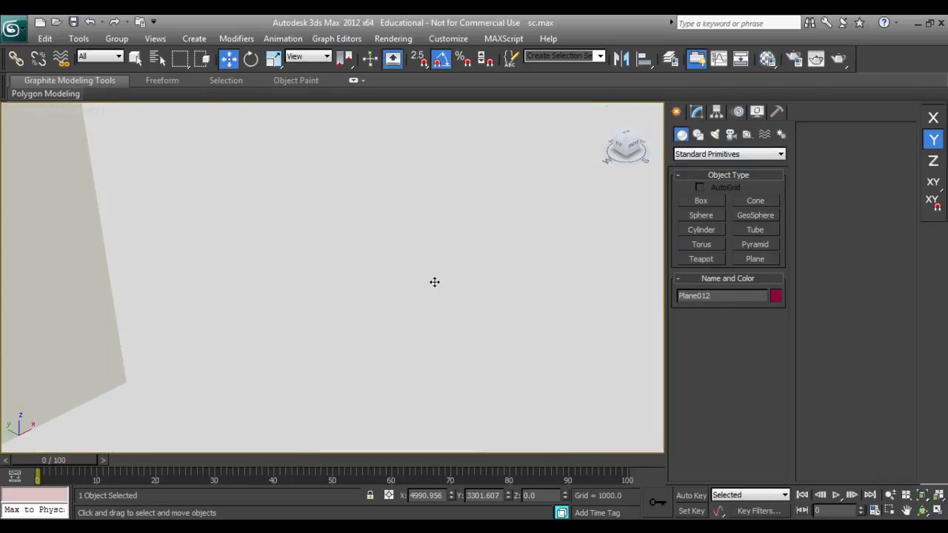
scroll(434, 282, down, 3)
scroll(403, 295, up, 2)
scroll(404, 295, down, 3)
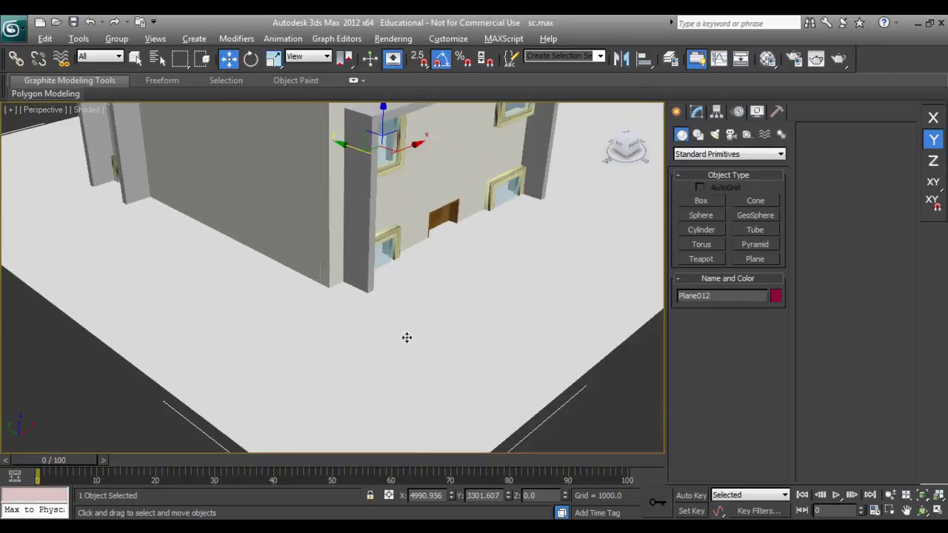
mouse_move(407, 336)
alt+middle_down()
mouse_move(377, 322)
mouse_move(475, 322)
alt+middle_up()
middle_drag(502, 354, 491, 336)
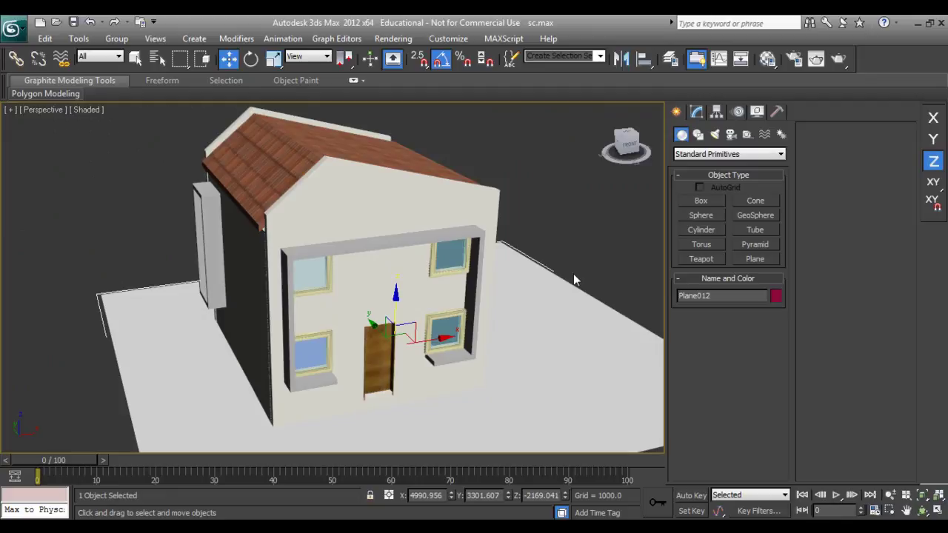
click(584, 240)
key(ctrl+z)
click(696, 111)
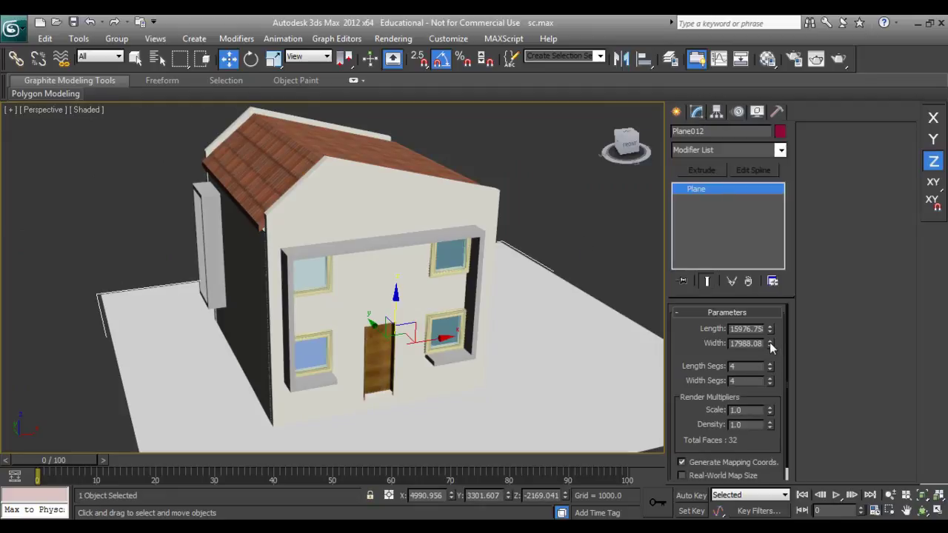
drag(769, 343, 766, 265)
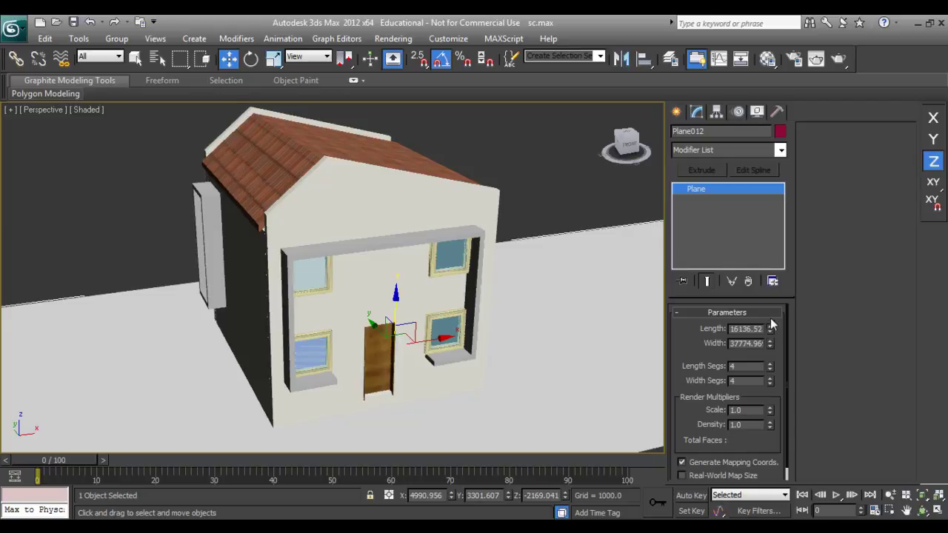
drag(769, 329, 748, 215)
drag(769, 344, 766, 311)
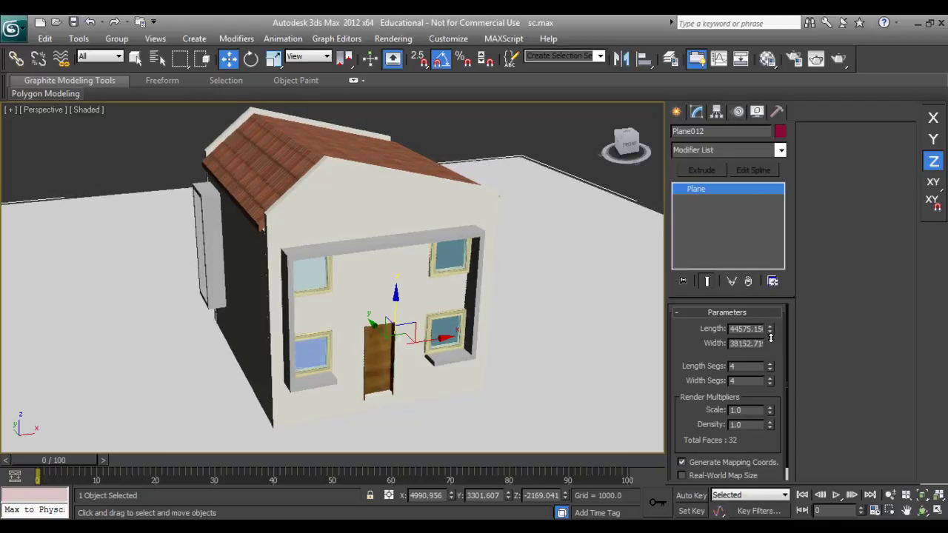
Place a Standard Skylight beside the house and create Camera001 from the Perspective view.
click(676, 112)
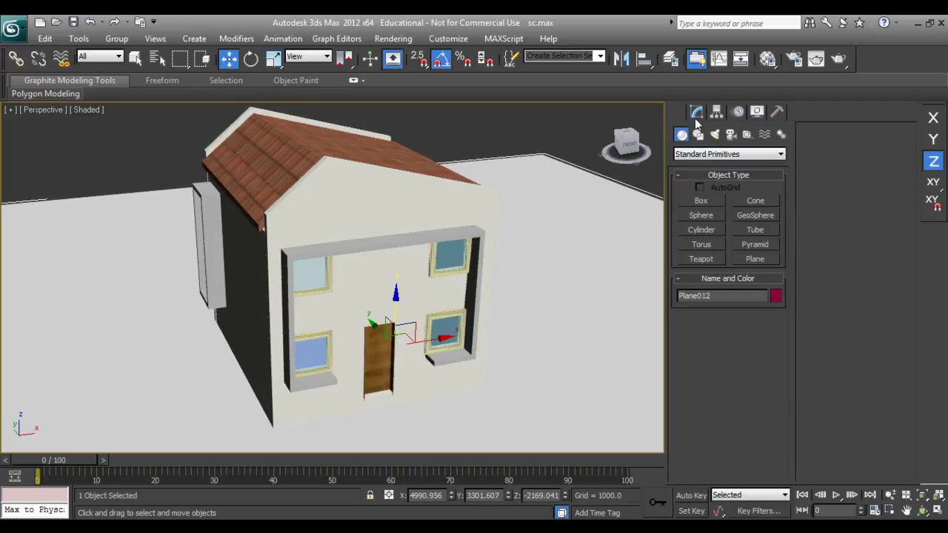
click(715, 134)
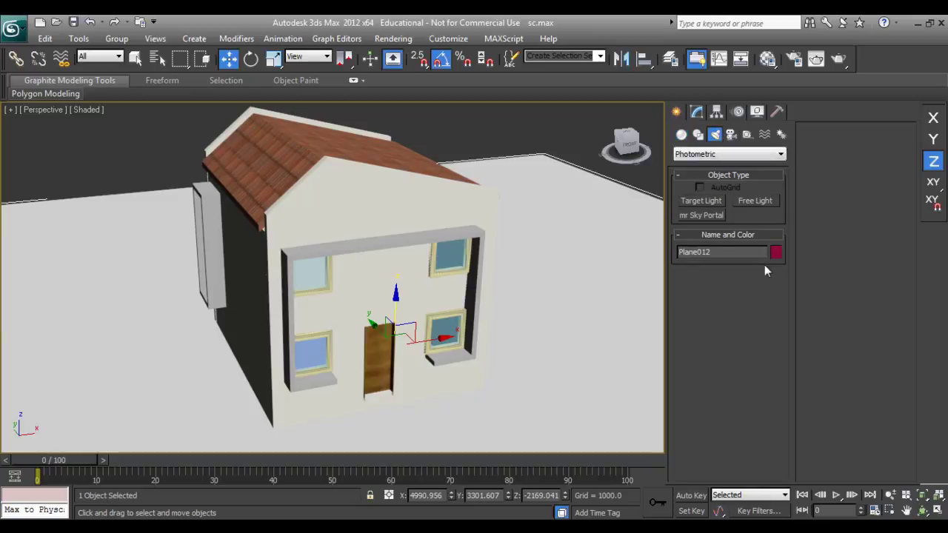
click(707, 154)
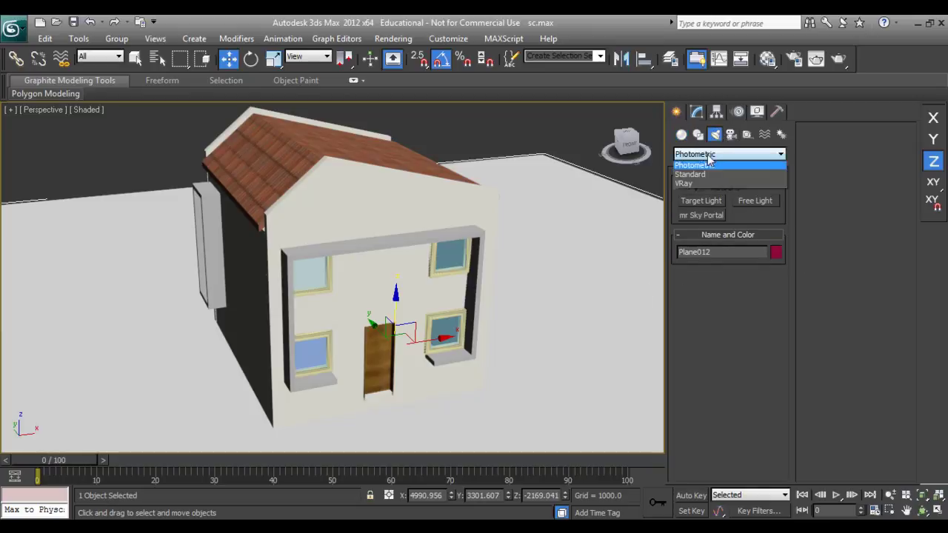
click(696, 177)
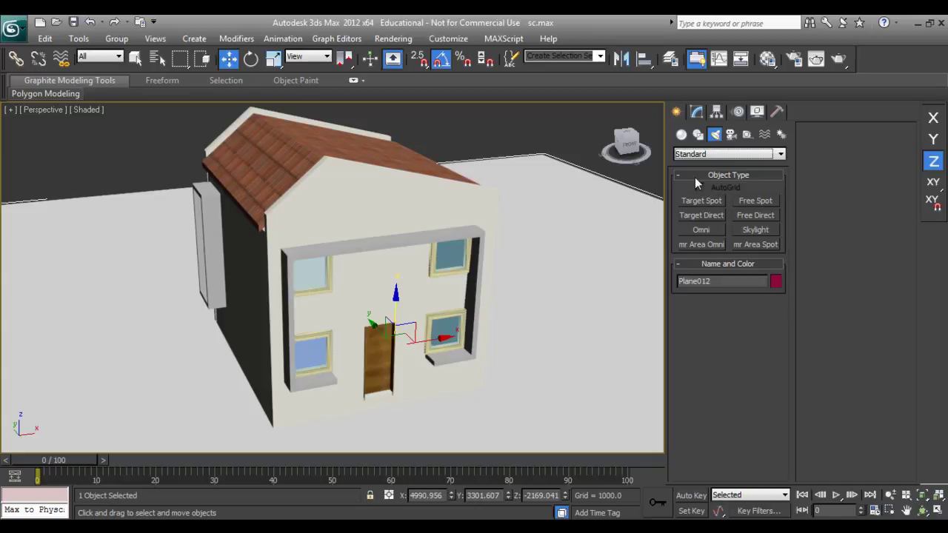
click(755, 230)
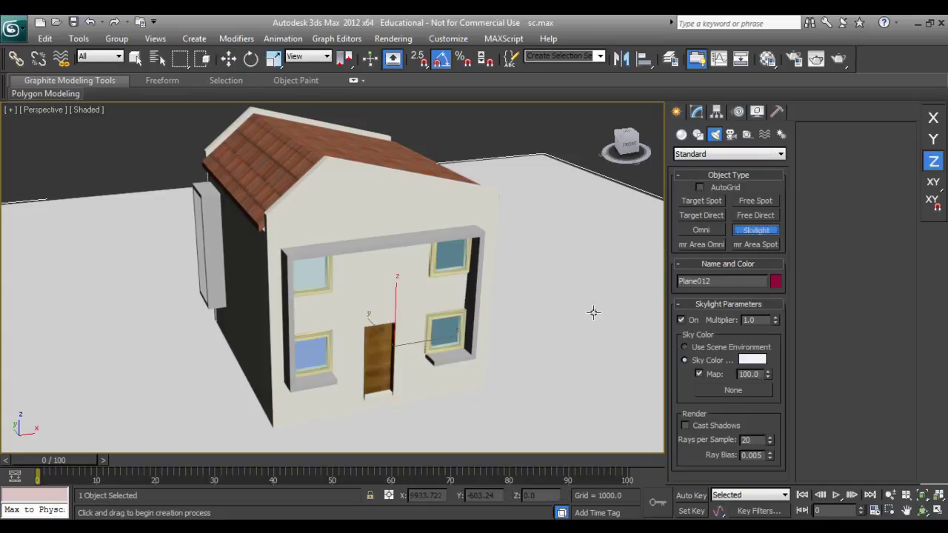
click(592, 311)
key(w)
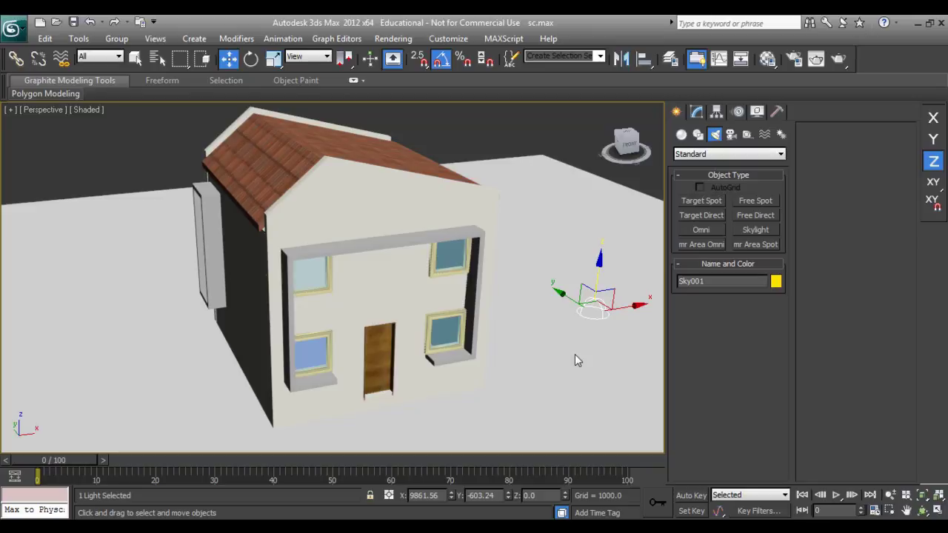
key(ctrl+c)
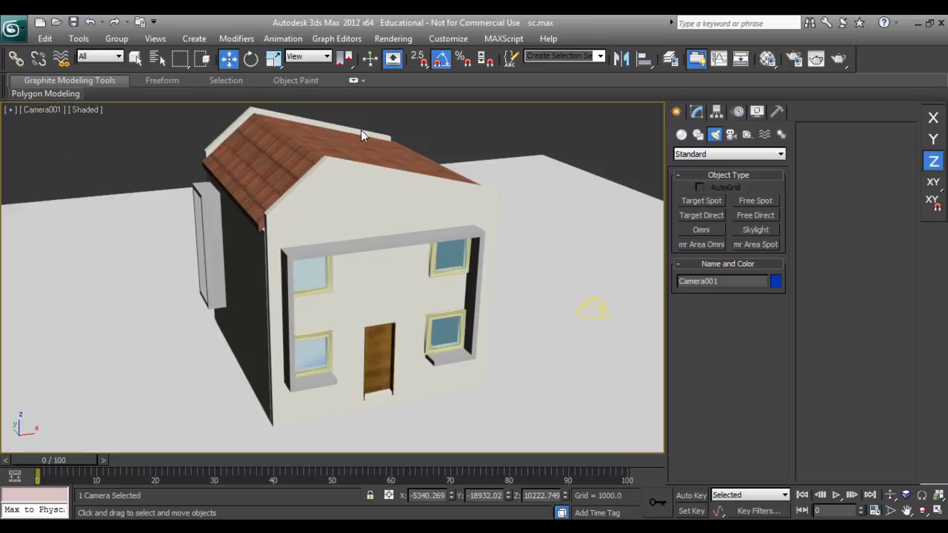
click(394, 41)
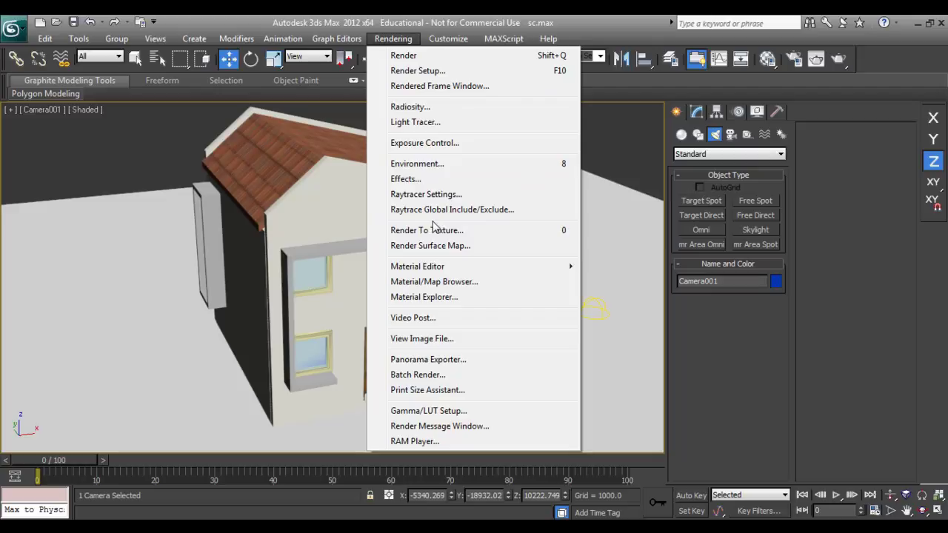
Open Advanced Lighting with Light Tracer active and move the dialog aside.
click(426, 126)
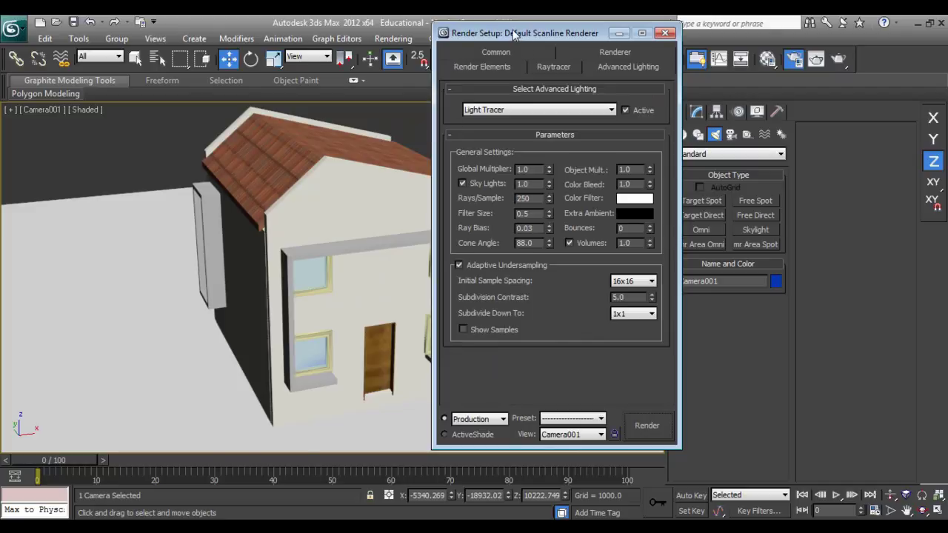
drag(513, 35, 663, 70)
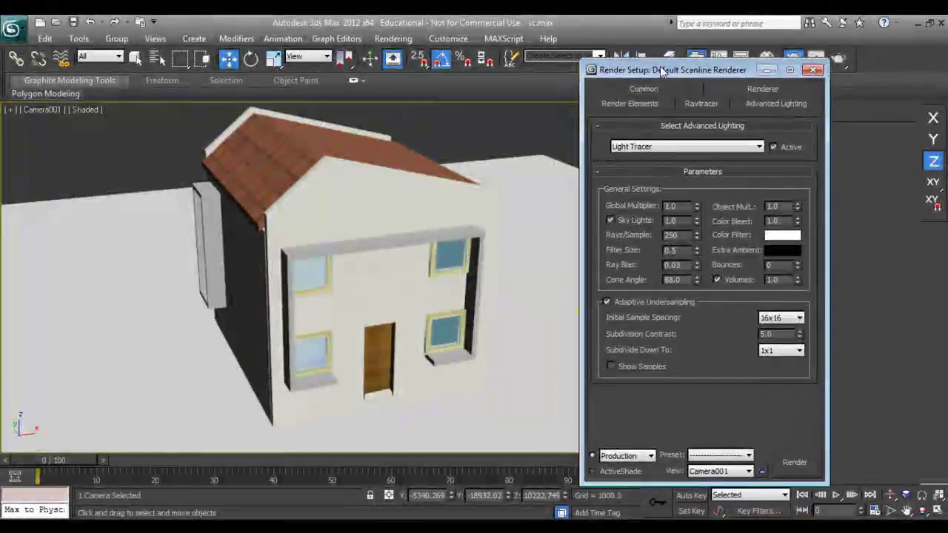